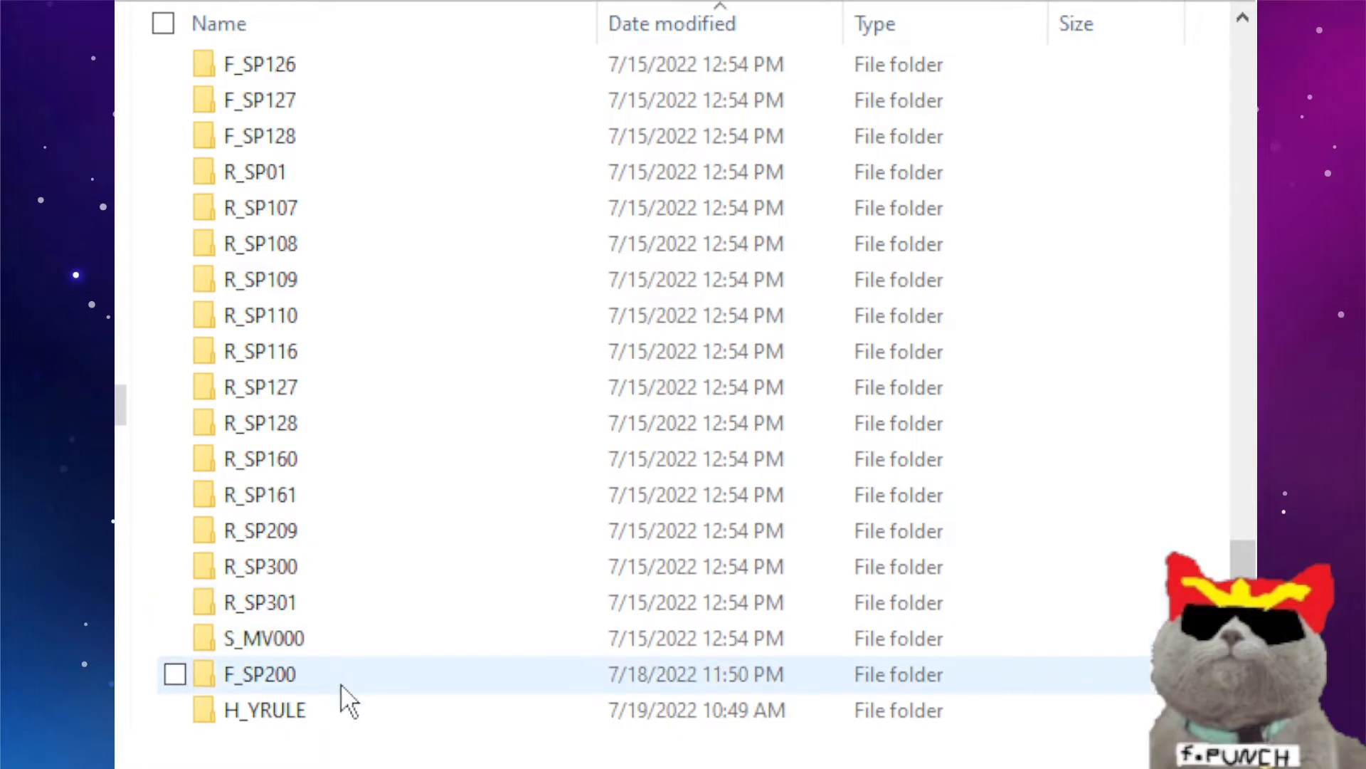
Open the H_YRULE folder and look at the archive files inside it.
{"action": "double_click", "coordinate": [340, 722]}
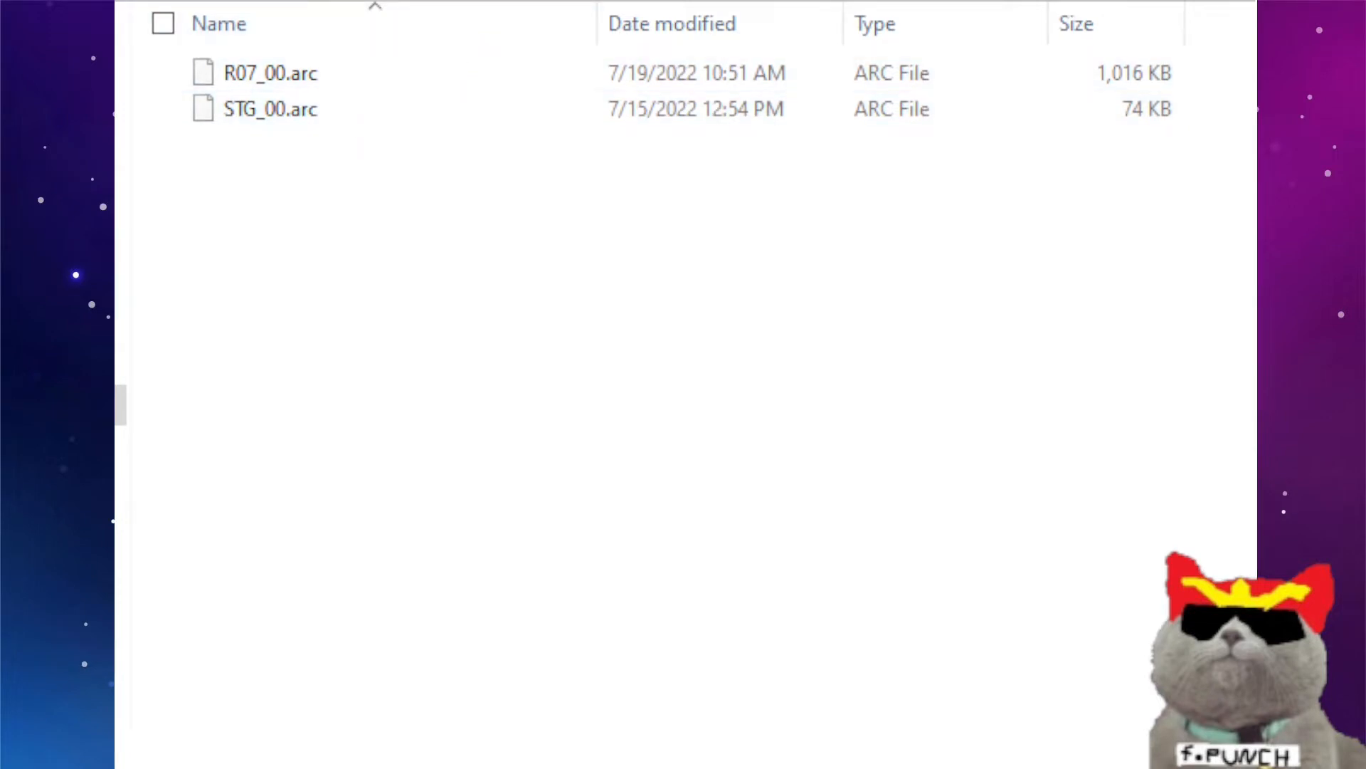
{"action": "key", "text": "alt+Left"}
{"action": "key", "text": "alt+Right"}
{"action": "left_click", "coordinate": [528, 0]}
Return to the list of stage folders, find the F_SP103 folder and open it.
{"action": "scroll", "coordinate": [588, 420], "scroll_direction": "up", "scroll_amount": 17}
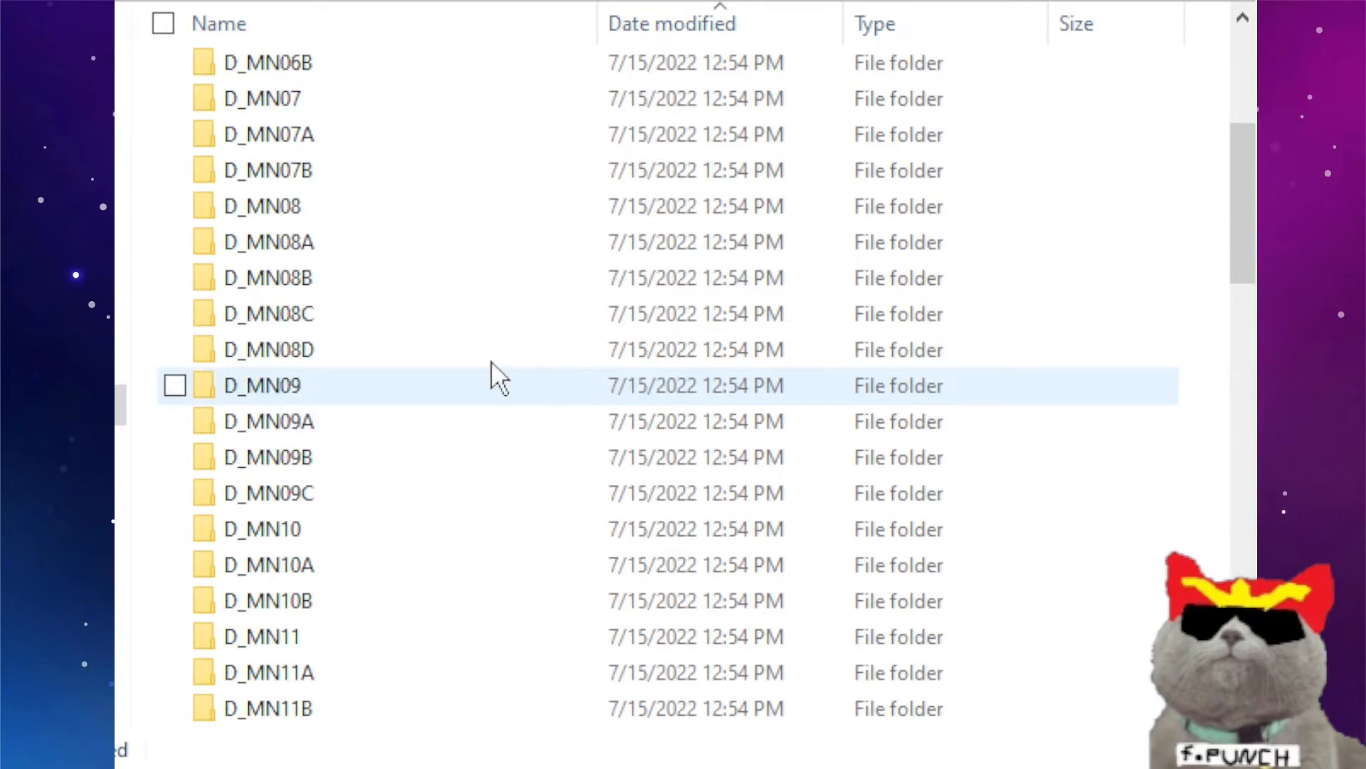
{"action": "scroll", "coordinate": [476, 361], "scroll_direction": "down", "scroll_amount": 3}
{"action": "scroll", "coordinate": [477, 385], "scroll_direction": "down", "scroll_amount": 3}
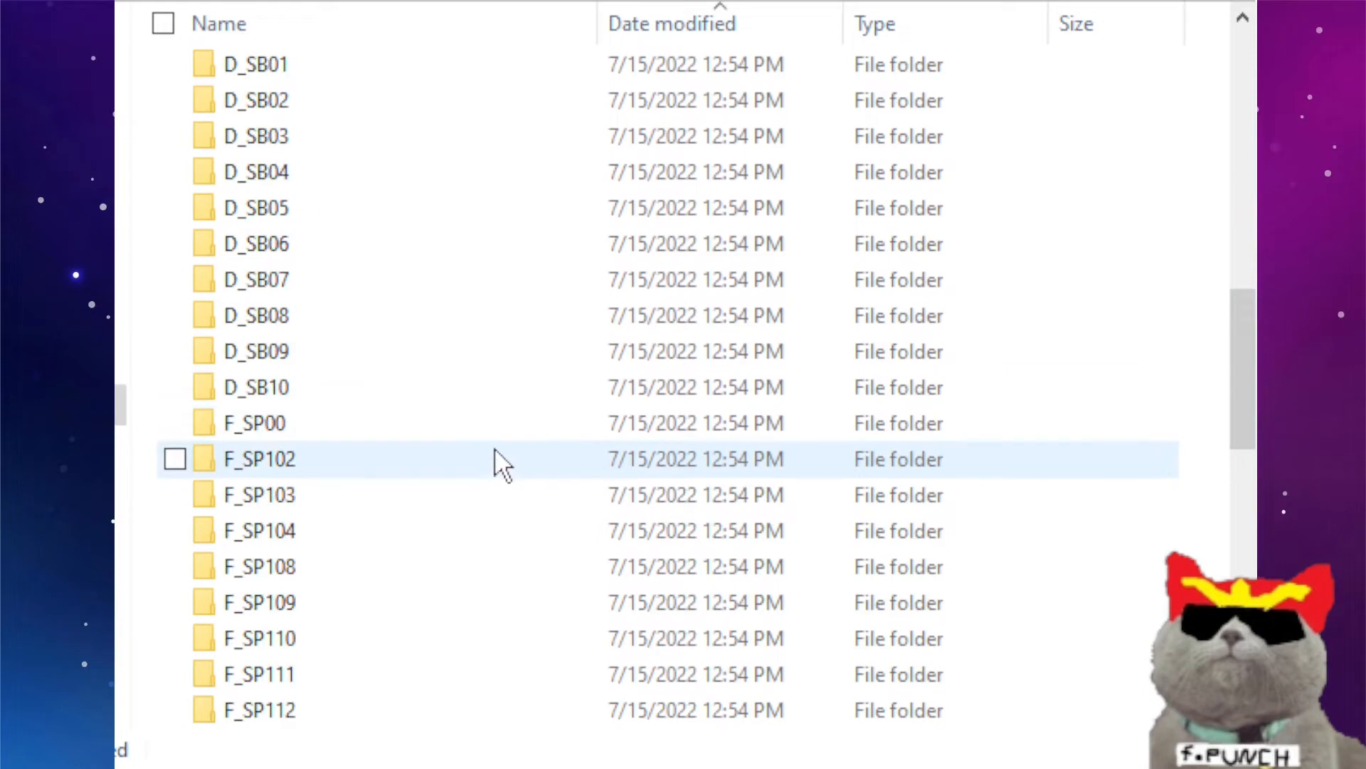
{"action": "left_click", "coordinate": [340, 534]}
{"action": "double_click", "coordinate": [340, 533]}
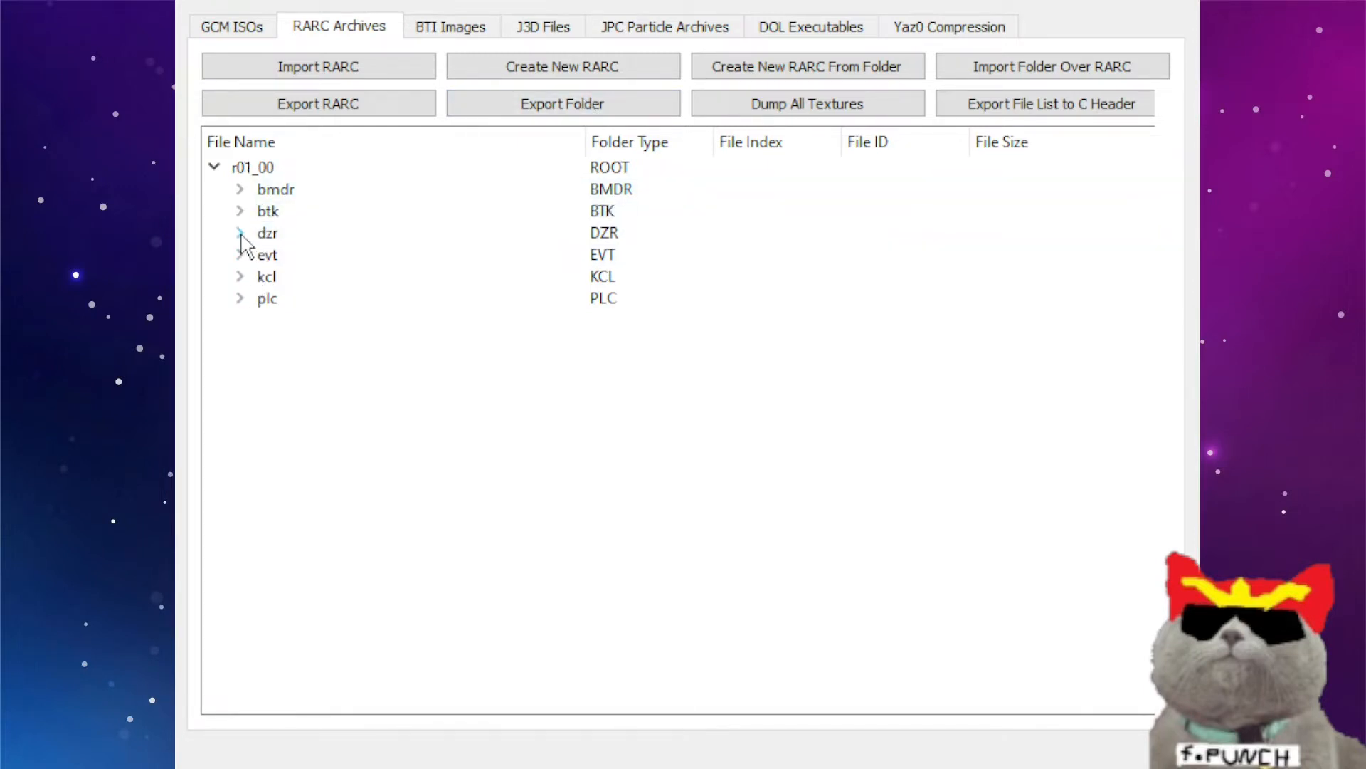
Expand the dzr folder of the r01_00 archive and select the room.dzr file.
{"action": "left_click", "coordinate": [239, 232]}
{"action": "left_click", "coordinate": [288, 229]}
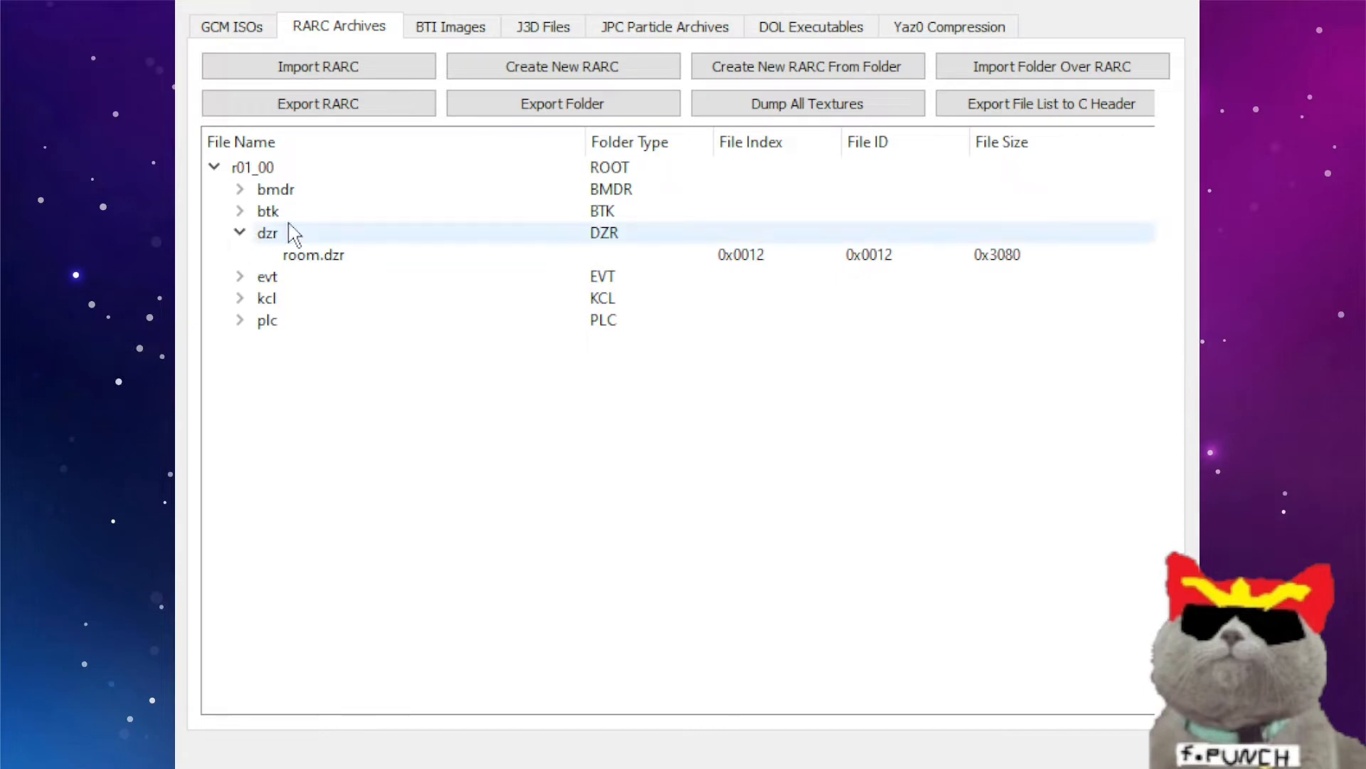
{"action": "left_click", "coordinate": [388, 256]}
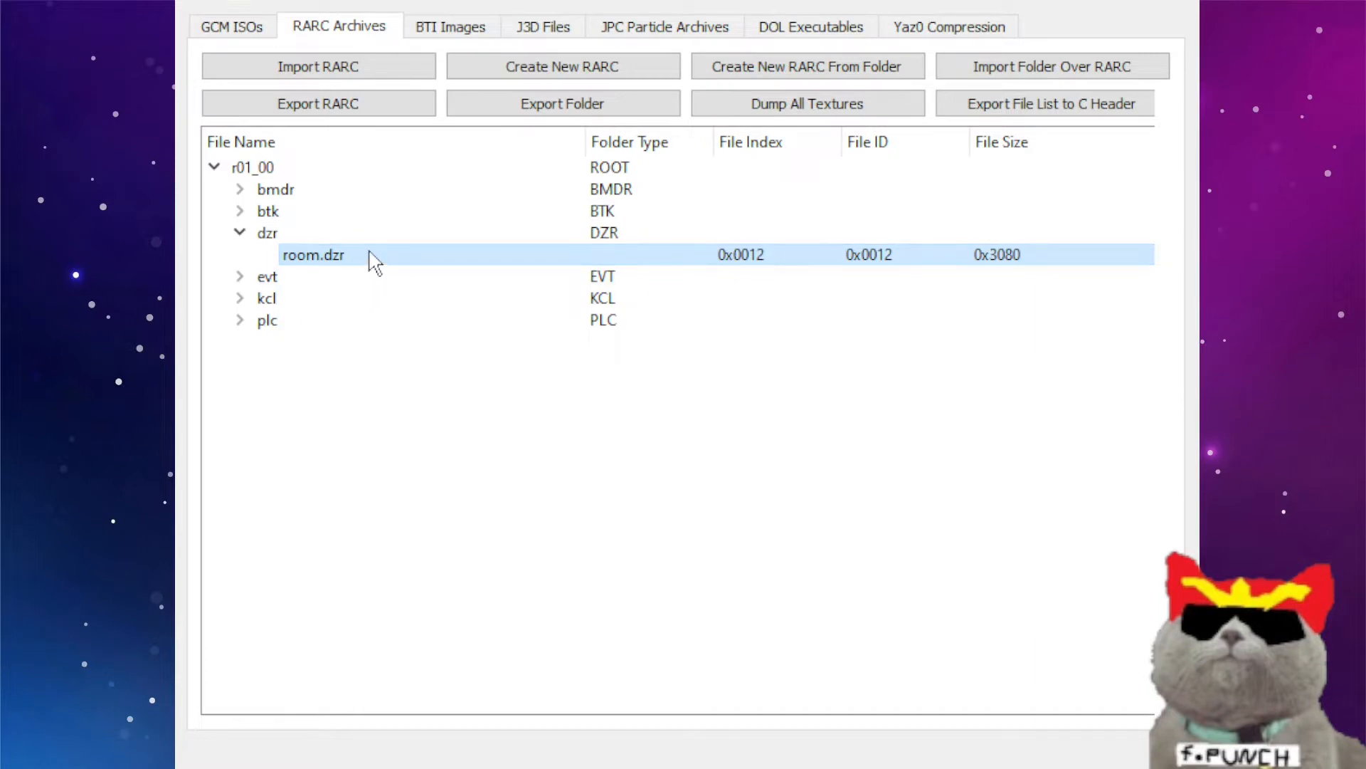
Switch to the hex editor and highlight the F_SP103 and F_SP108 stage names in the decoded text of room.dzr.
{"action": "key", "text": "alt+Tab"}
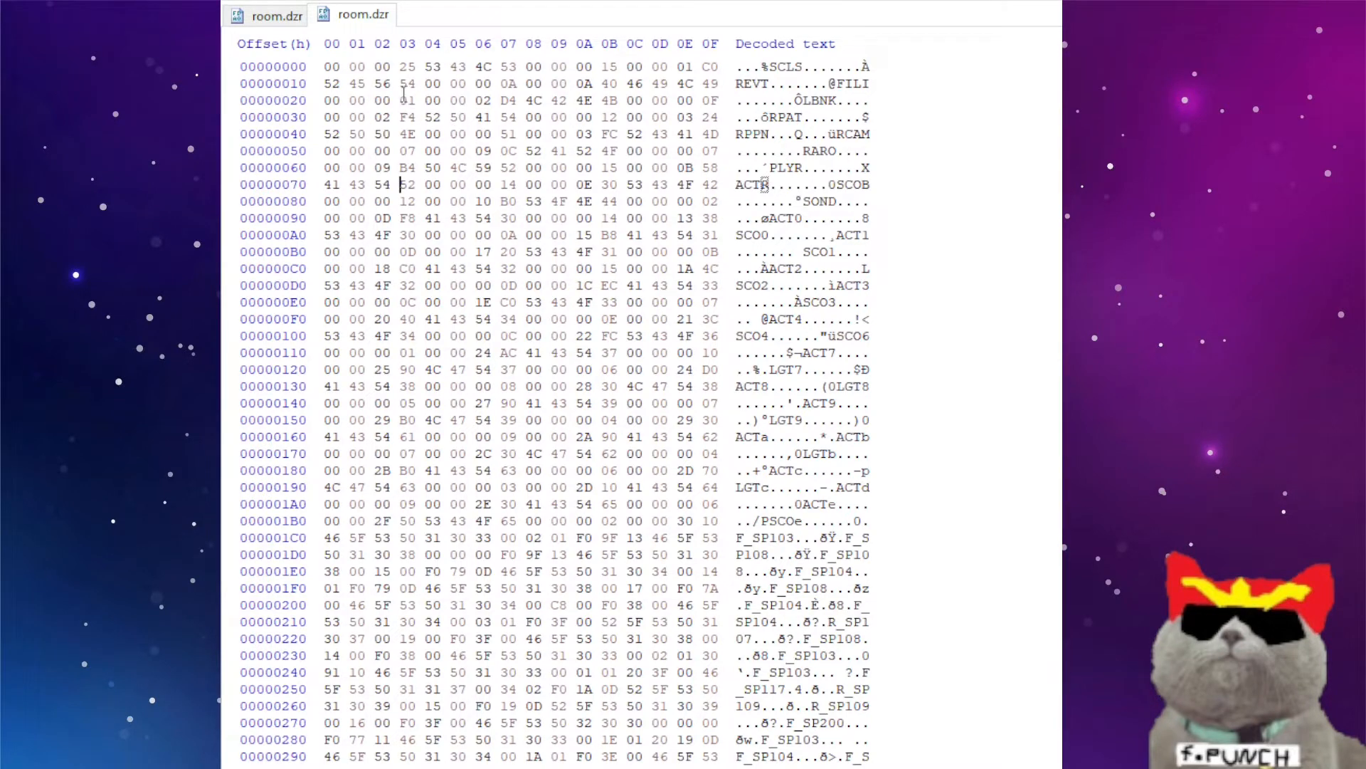
{"action": "left_click", "coordinate": [736, 538]}
{"action": "left_click_drag", "start_coordinate": [851, 538], "coordinate": [769, 555]}
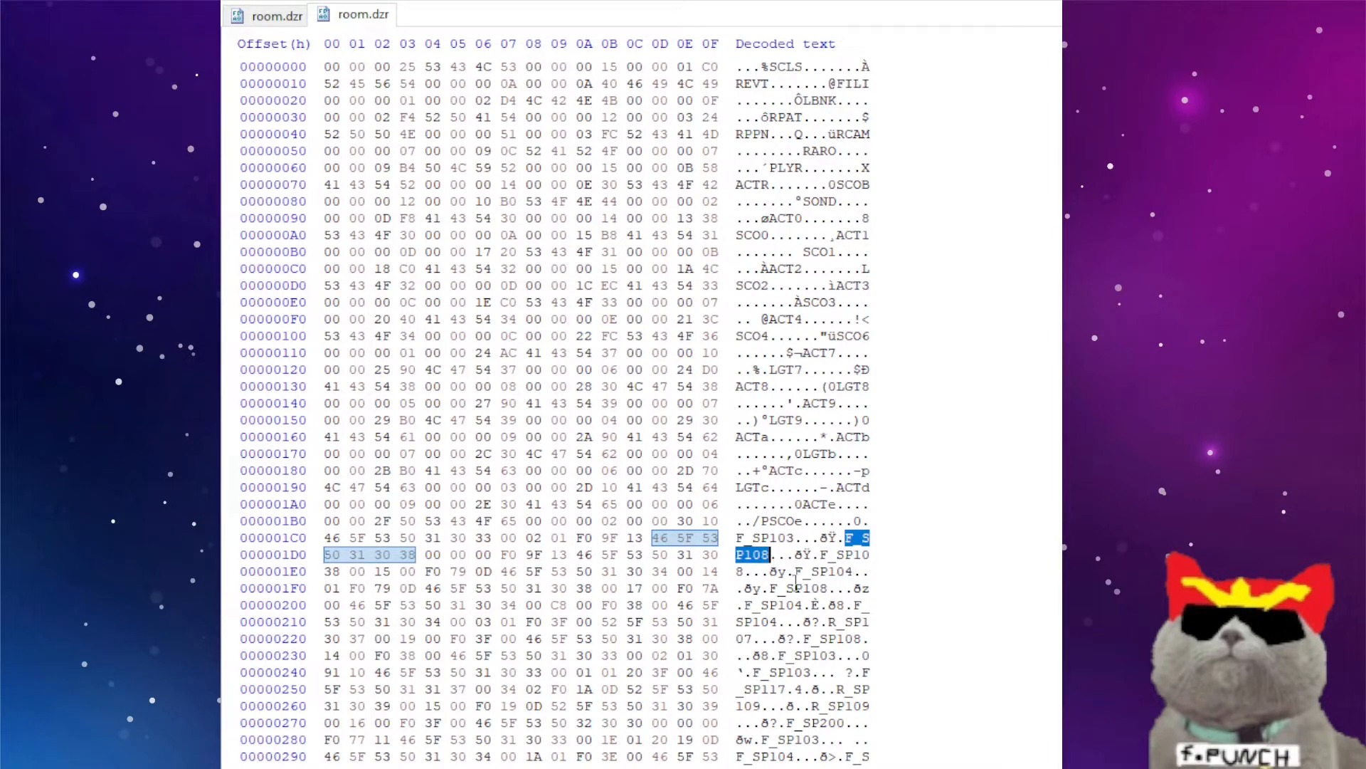
{"action": "left_click", "coordinate": [844, 573]}
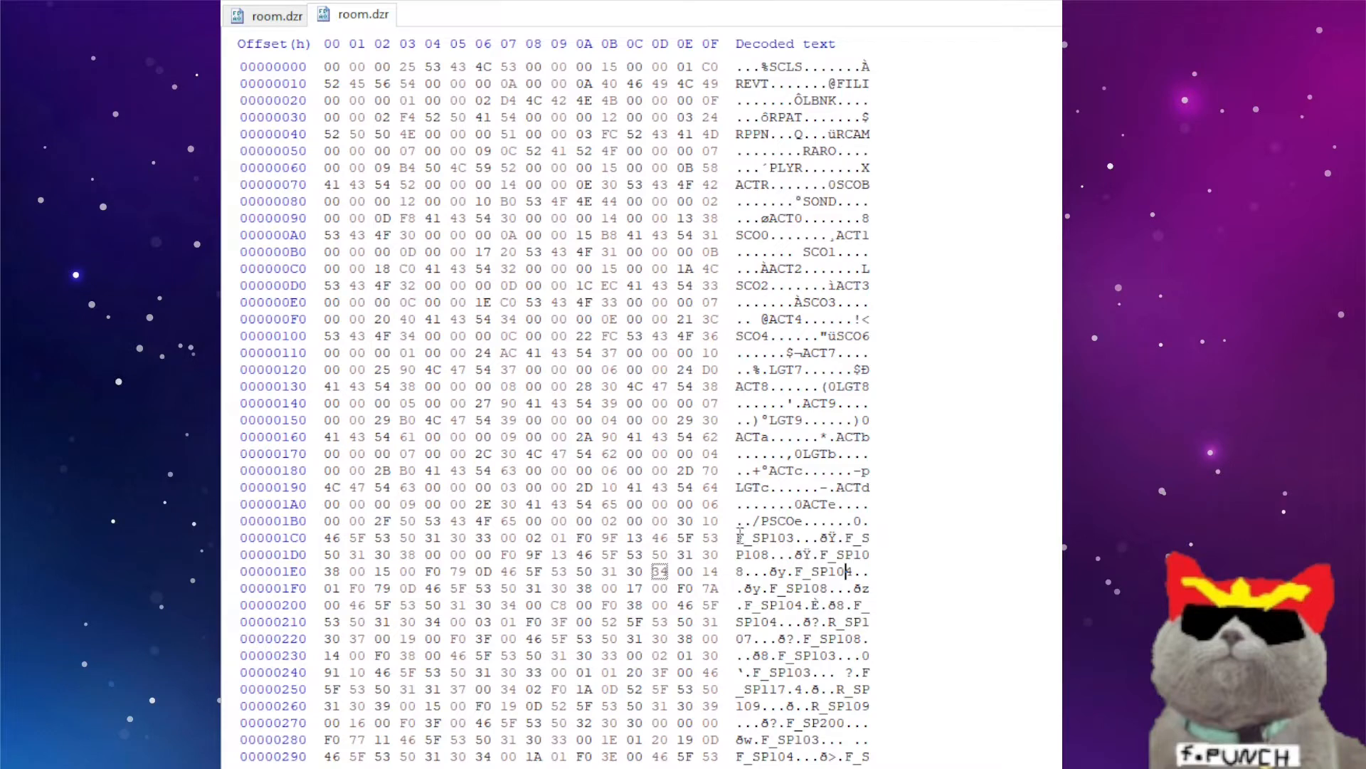
{"action": "left_click_drag", "start_coordinate": [738, 538], "coordinate": [796, 542]}
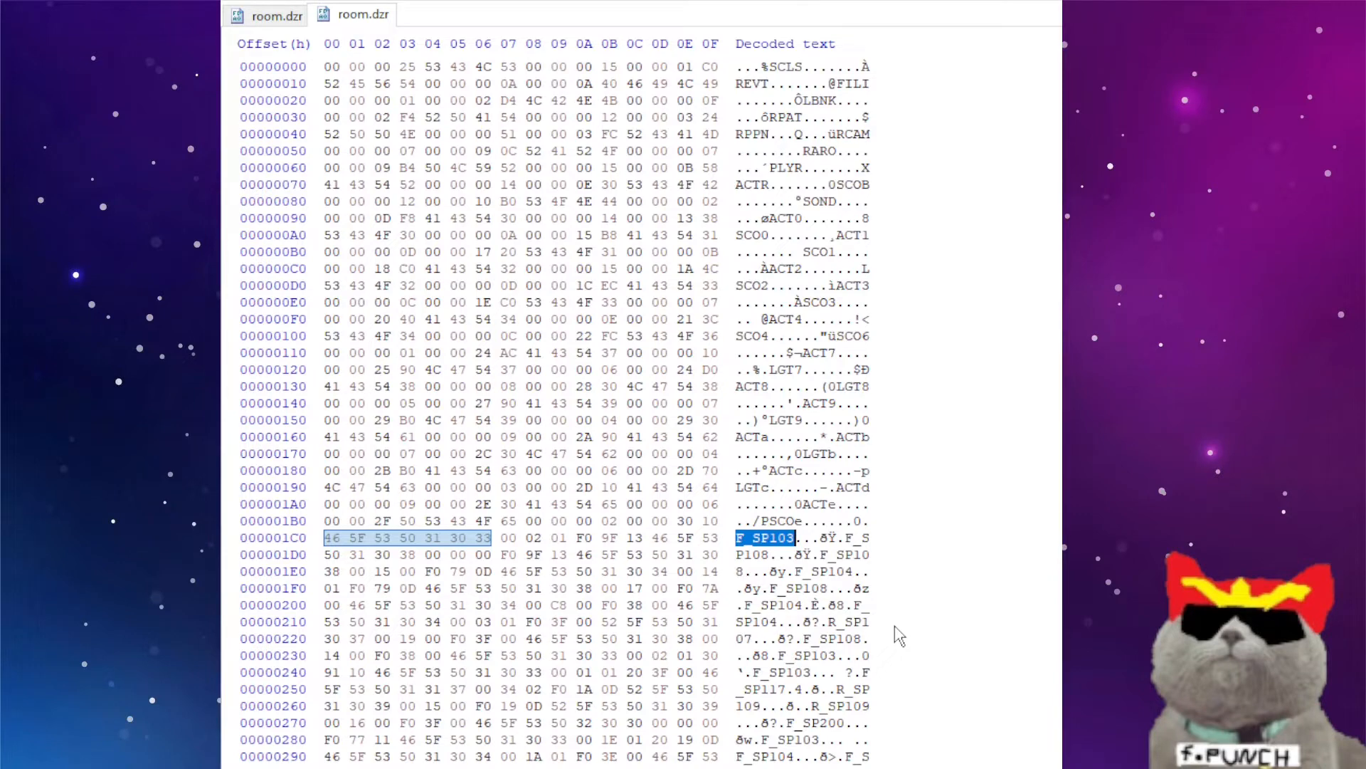
{"action": "left_click", "coordinate": [738, 538]}
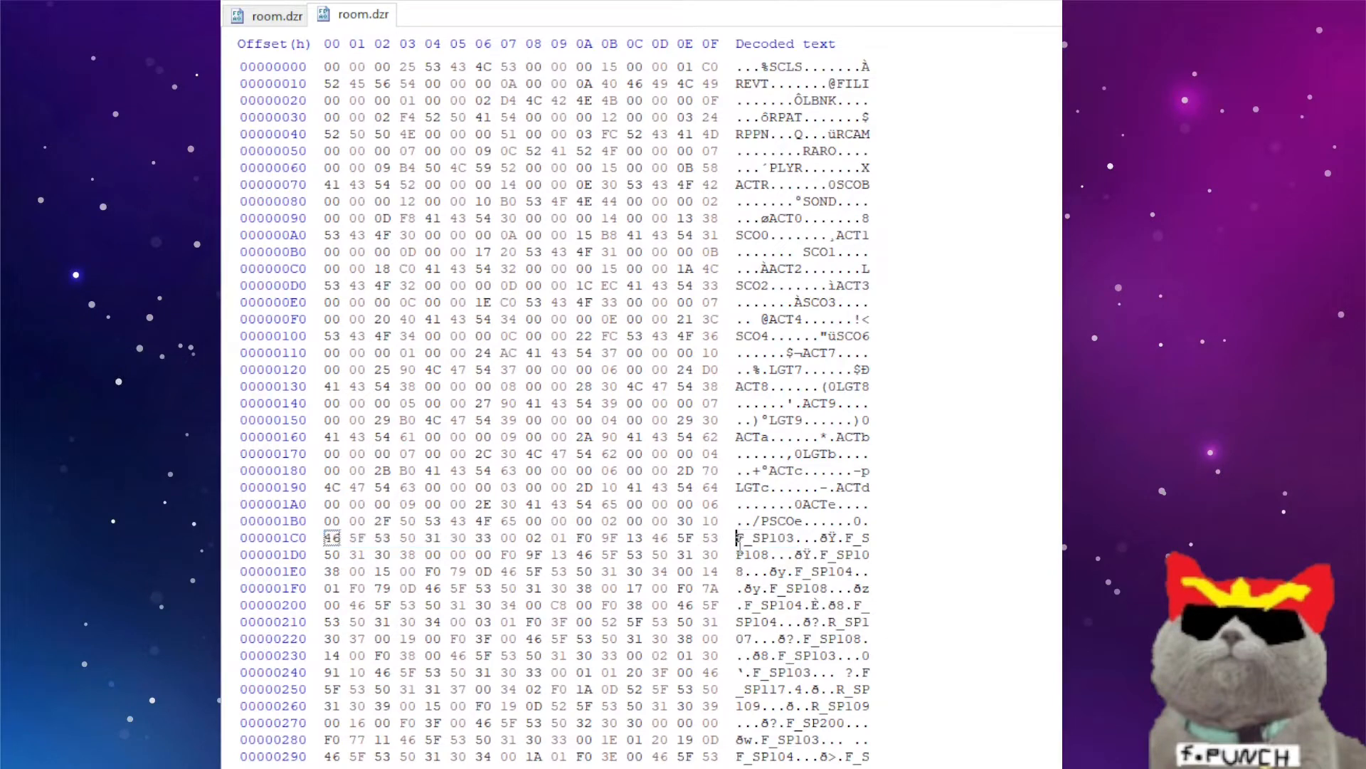
Overwrite the F_SP103 stage name at offset 1C0 with H_YRULE in the decoded text.
{"action": "left_click_drag", "start_coordinate": [738, 539], "coordinate": [738, 538]}
{"action": "left_click_drag", "start_coordinate": [737, 539], "coordinate": [794, 539]}
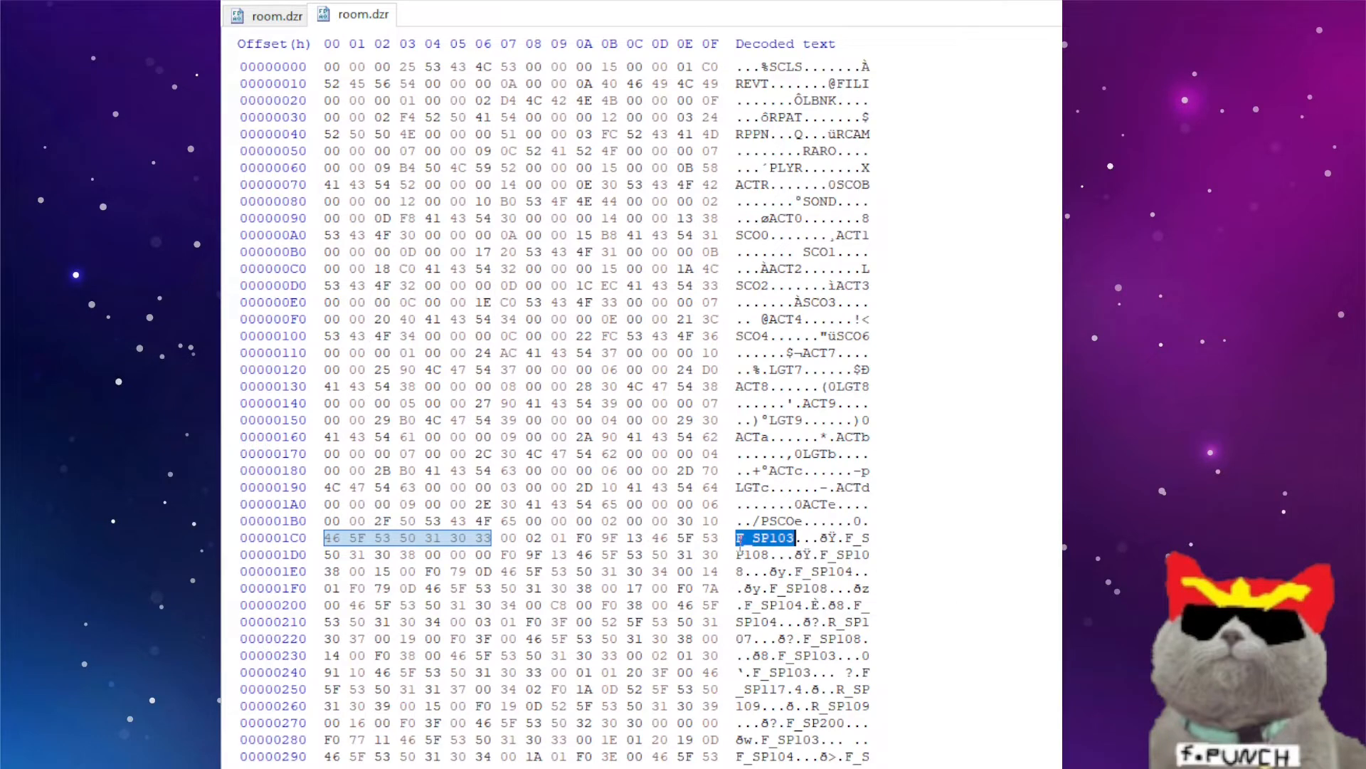
{"action": "left_click_drag", "start_coordinate": [740, 544], "coordinate": [797, 539]}
{"action": "left_click", "coordinate": [739, 537]}
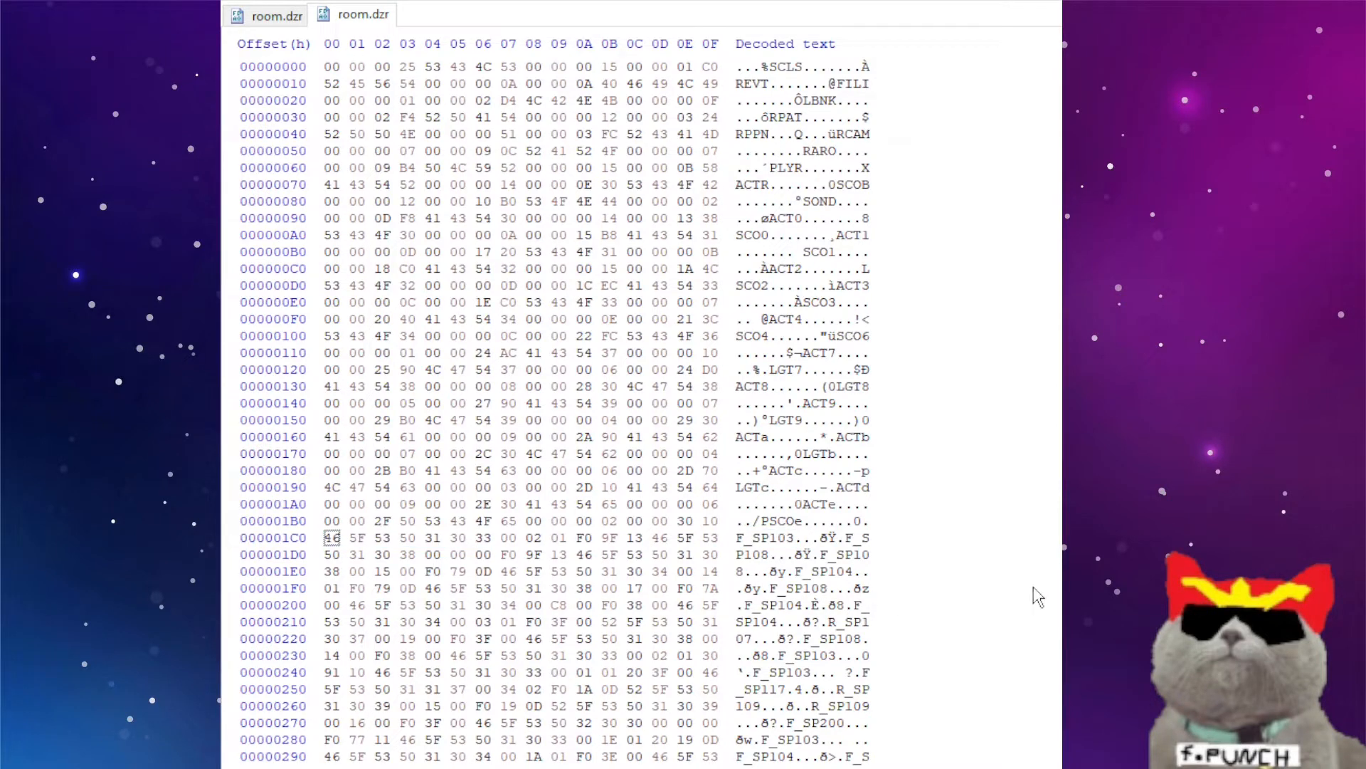
{"action": "type", "text": "H"}
{"action": "key", "text": "Right"}
{"action": "type", "text": "YRULE"}
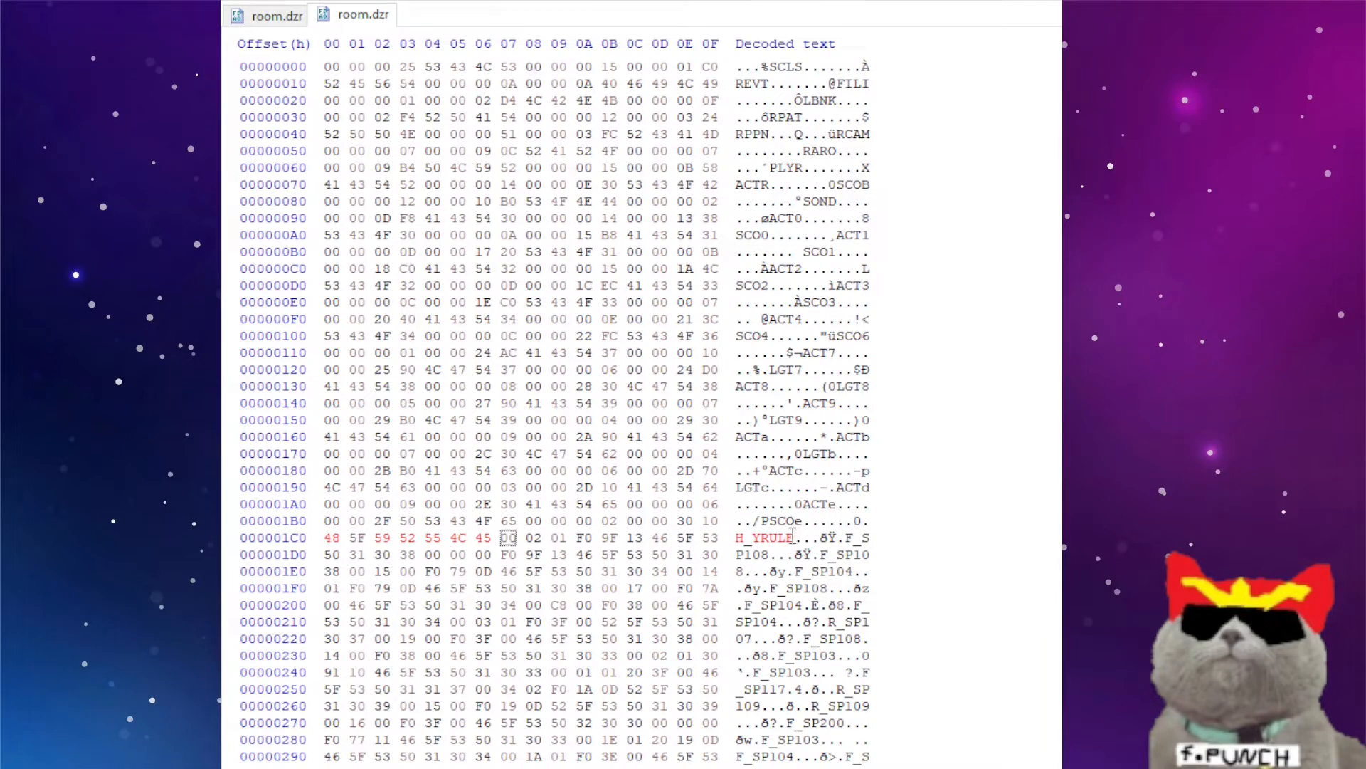
Select the H_YRULE name at offset 1C0 and re-enter it as H_YRULE.
{"action": "left_click_drag", "start_coordinate": [796, 541], "coordinate": [803, 541]}
{"action": "left_click", "coordinate": [796, 538]}
{"action": "left_click_drag", "start_coordinate": [796, 539], "coordinate": [740, 541]}
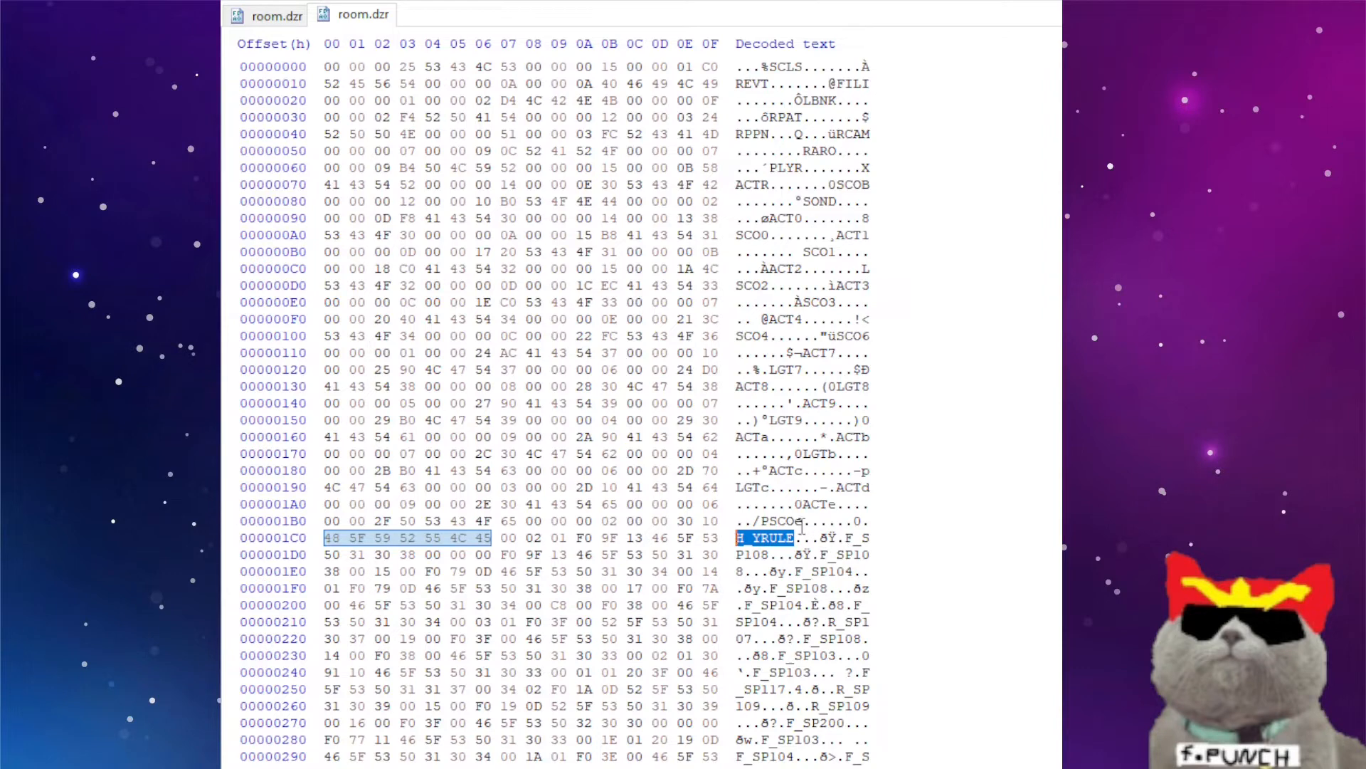
{"action": "type", "text": "H_YRULE"}
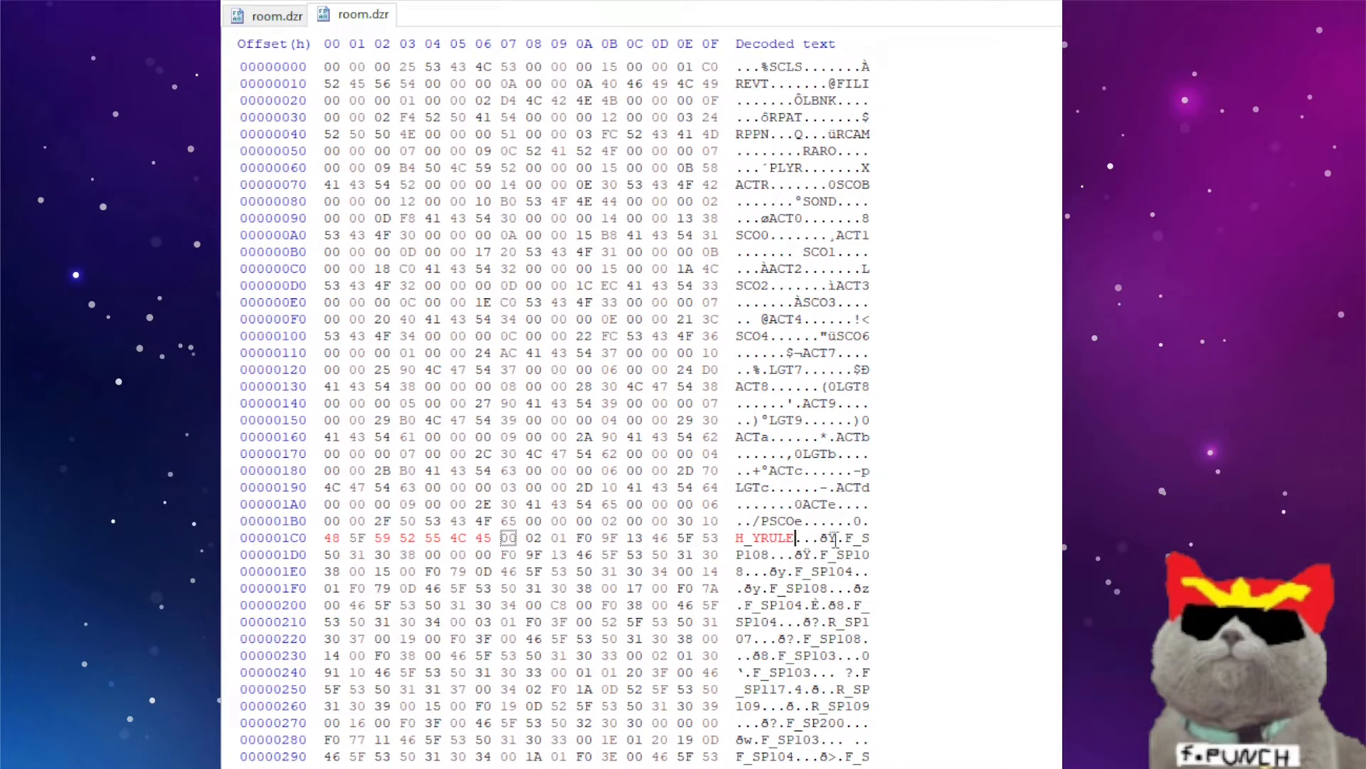
{"action": "left_click_drag", "start_coordinate": [796, 538], "coordinate": [739, 538]}
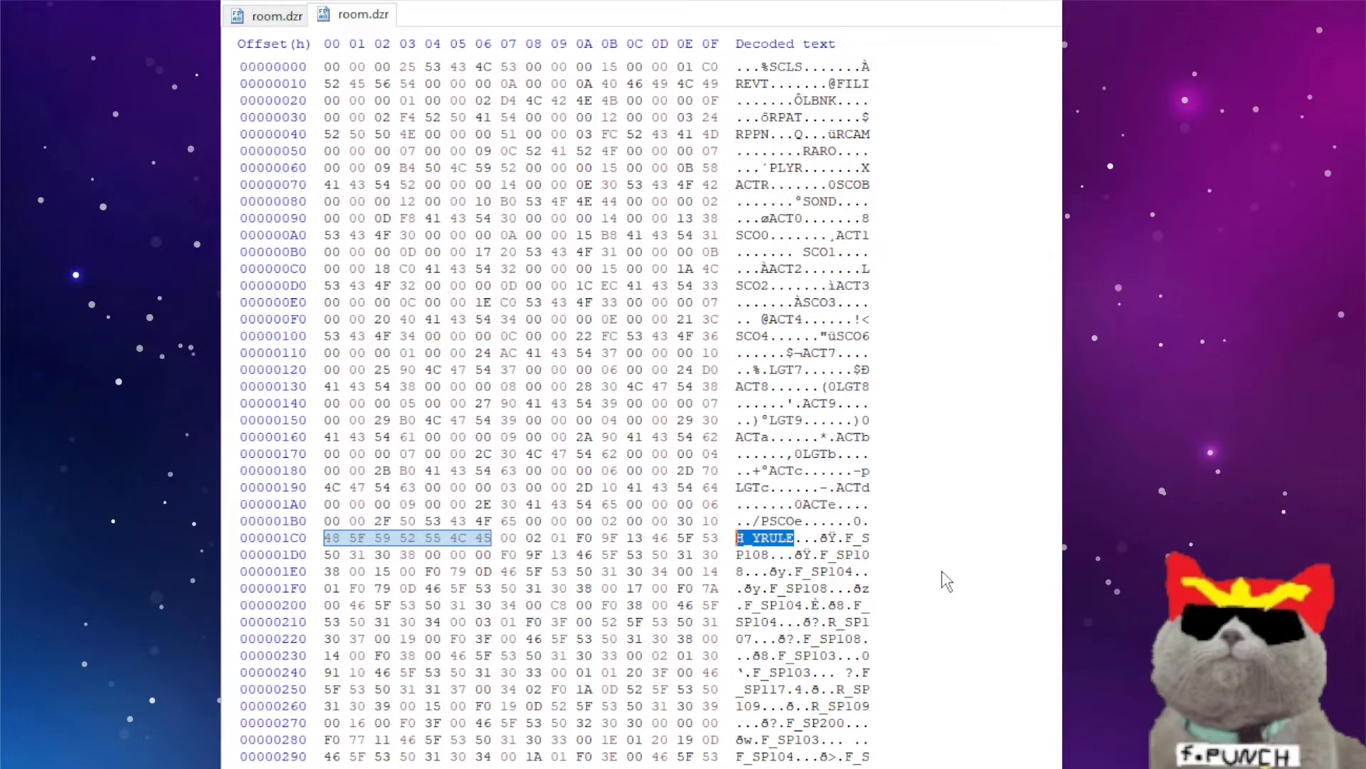
{"action": "type", "text": "H_YRULE"}
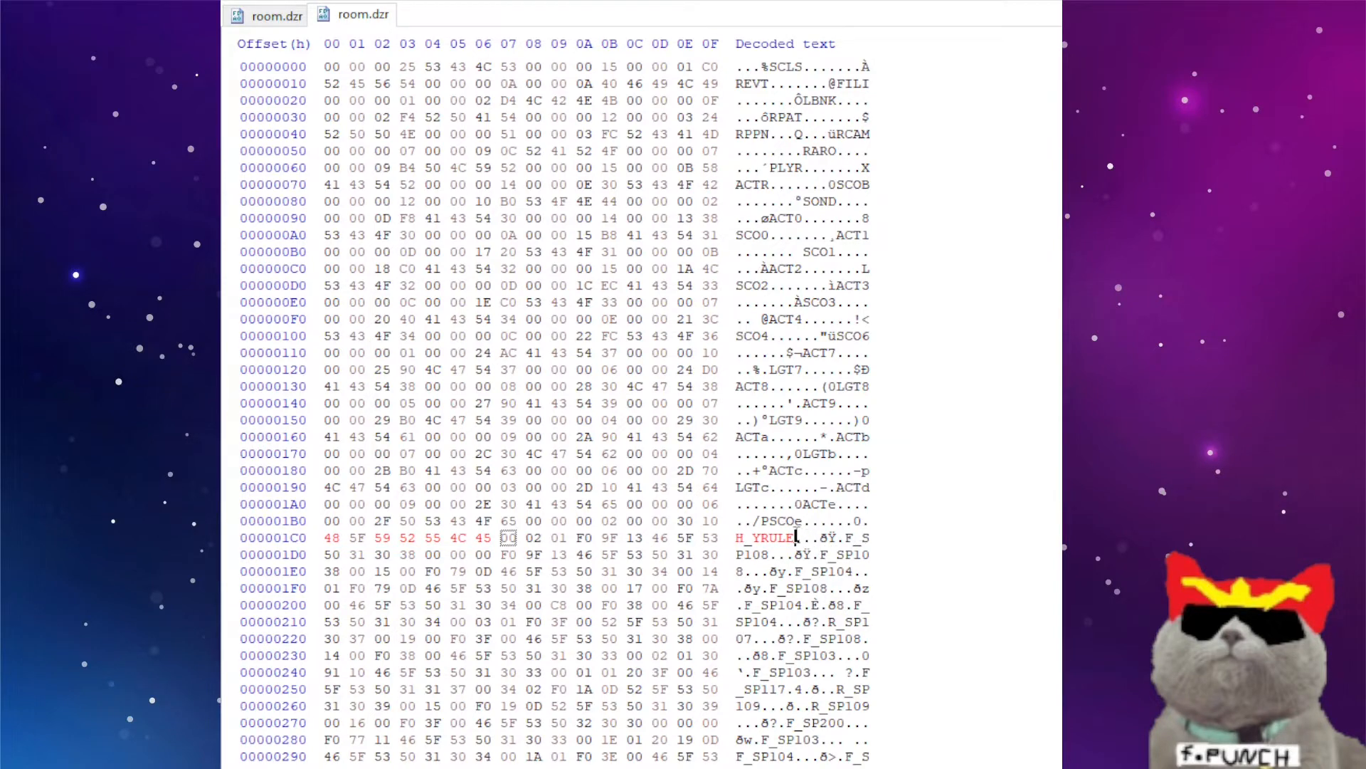
Examine the H_YRULE stage name at offset 1C0 and the characters directly after it.
{"action": "left_click_drag", "start_coordinate": [796, 538], "coordinate": [736, 538]}
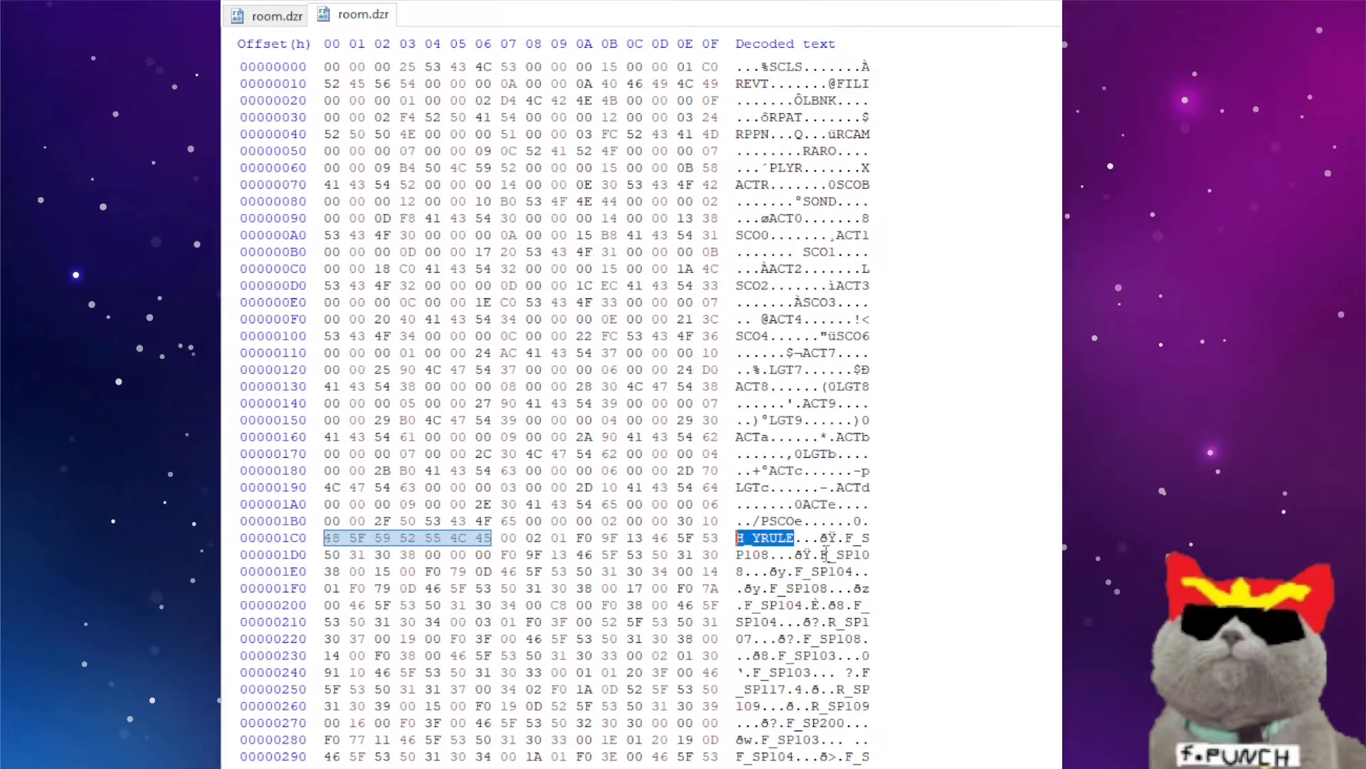
{"action": "left_click", "coordinate": [762, 525]}
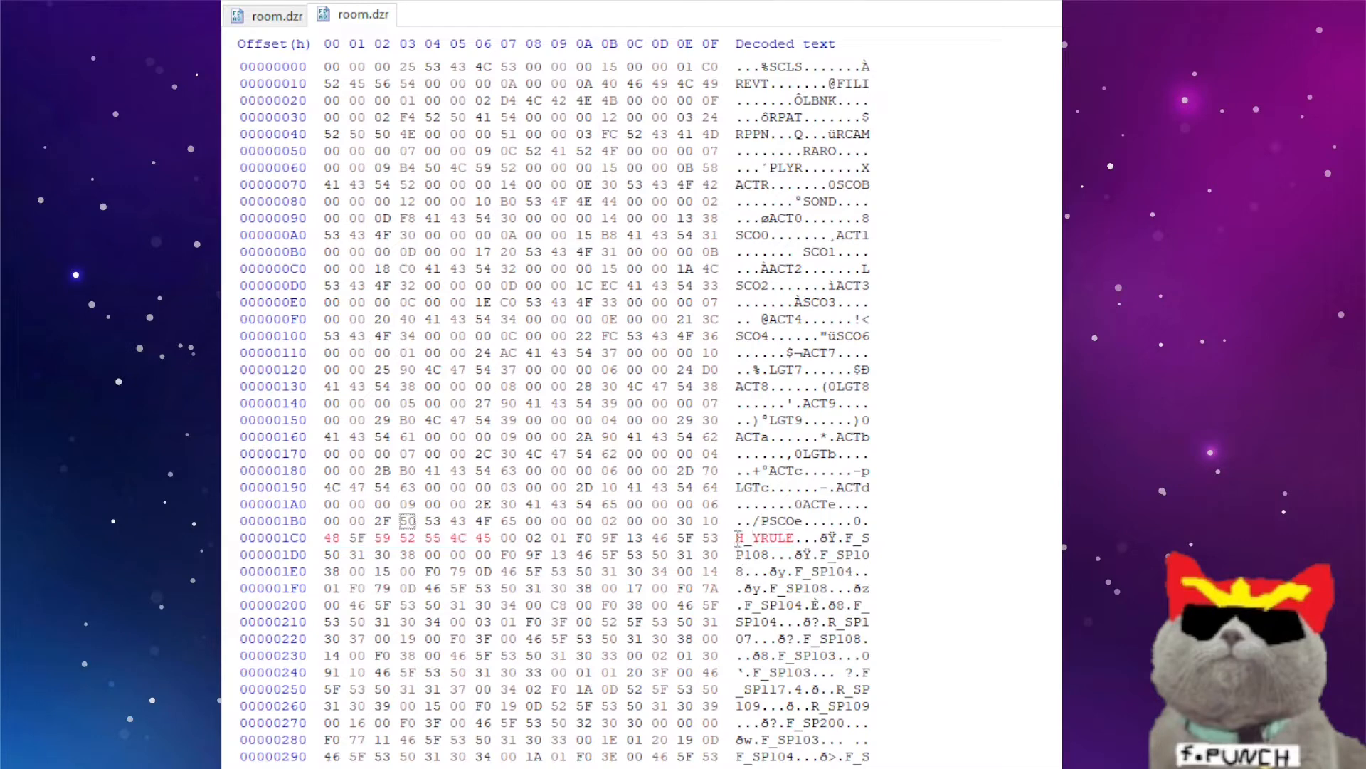
{"action": "left_click", "coordinate": [737, 539]}
{"action": "left_click_drag", "start_coordinate": [737, 539], "coordinate": [795, 539]}
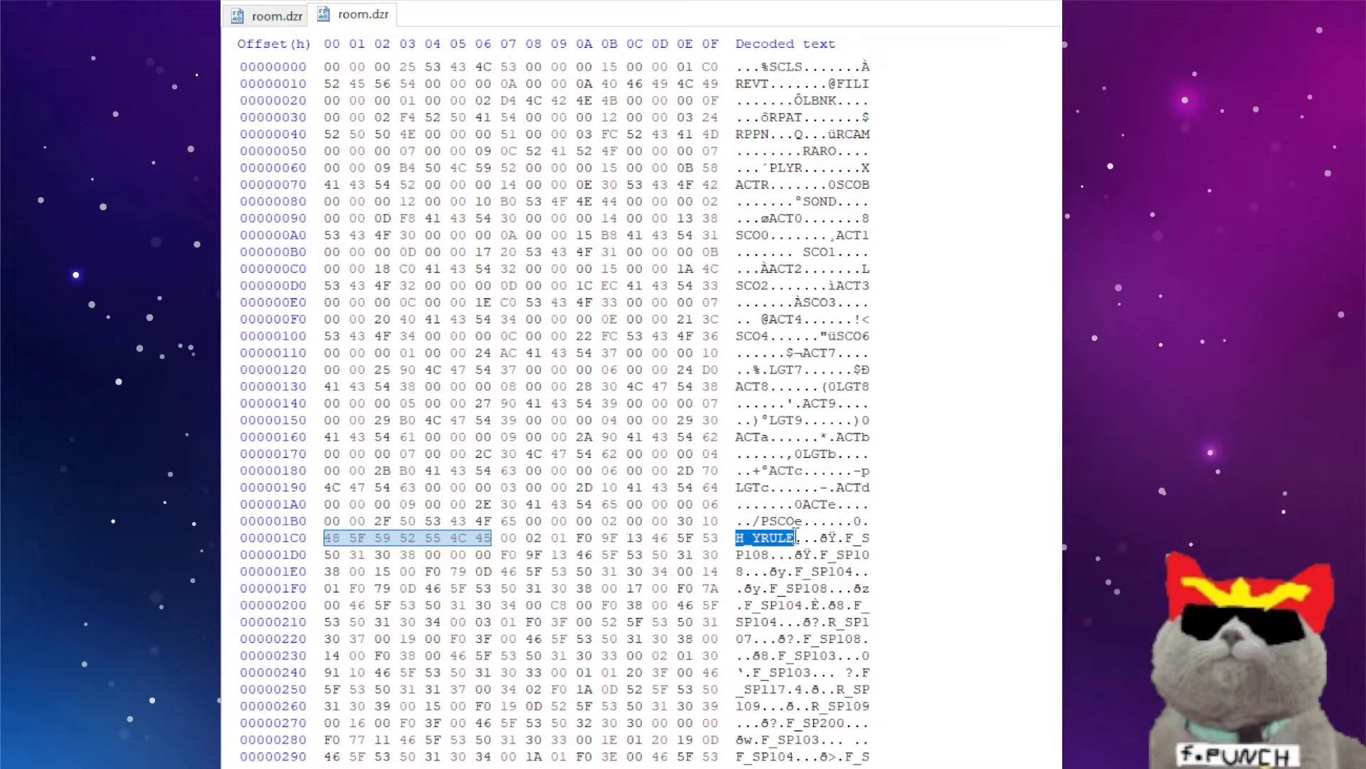
{"action": "left_click", "coordinate": [842, 541]}
{"action": "left_click", "coordinate": [797, 540]}
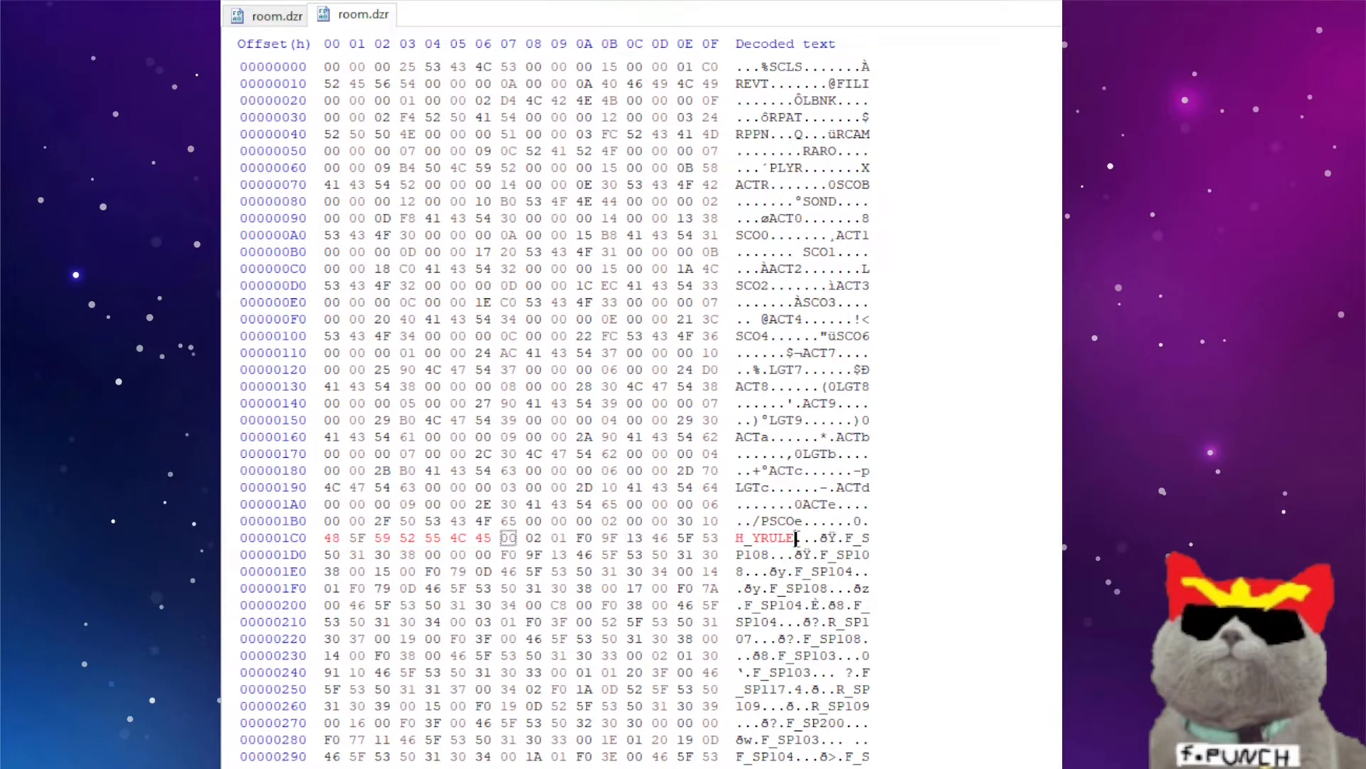
{"action": "left_click", "coordinate": [740, 541]}
{"action": "left_click_drag", "start_coordinate": [740, 541], "coordinate": [755, 535]}
{"action": "left_click_drag", "start_coordinate": [763, 539], "coordinate": [796, 539]}
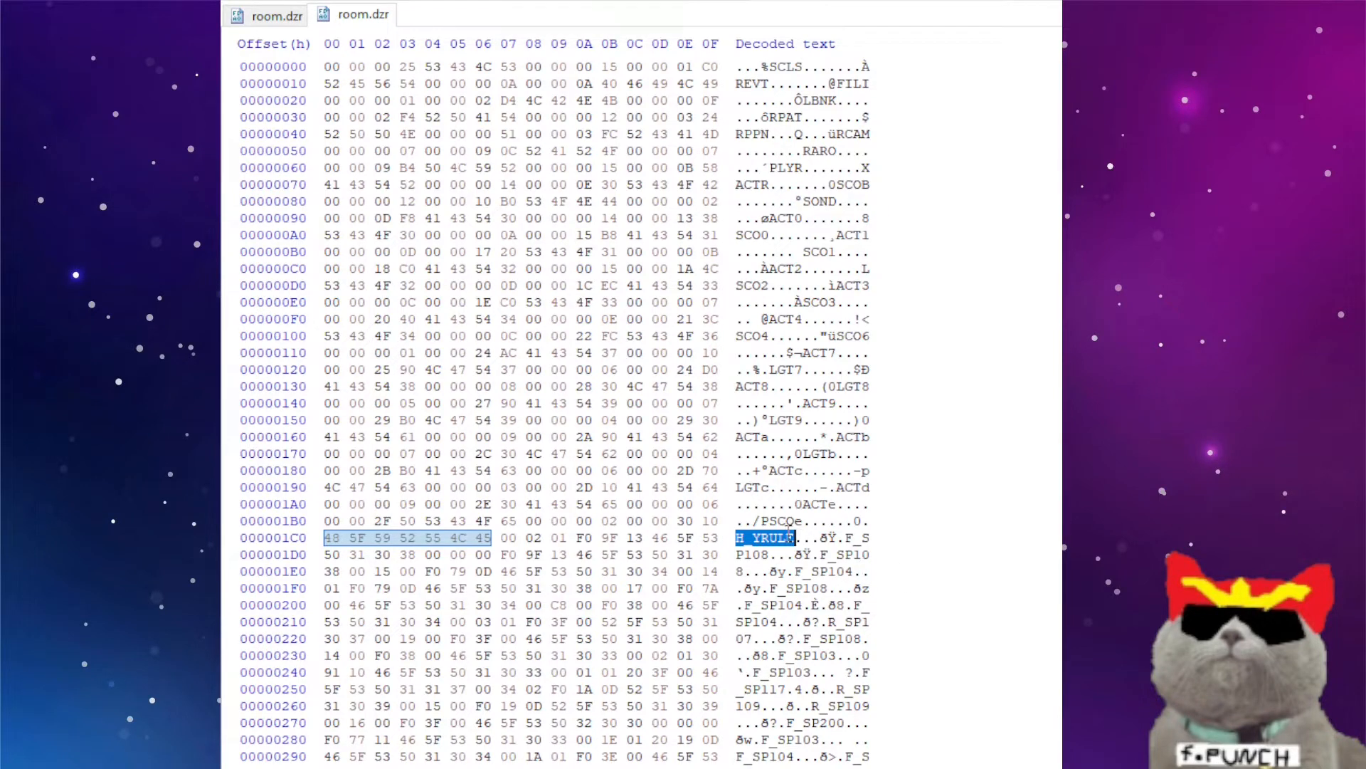
{"action": "left_click", "coordinate": [752, 538]}
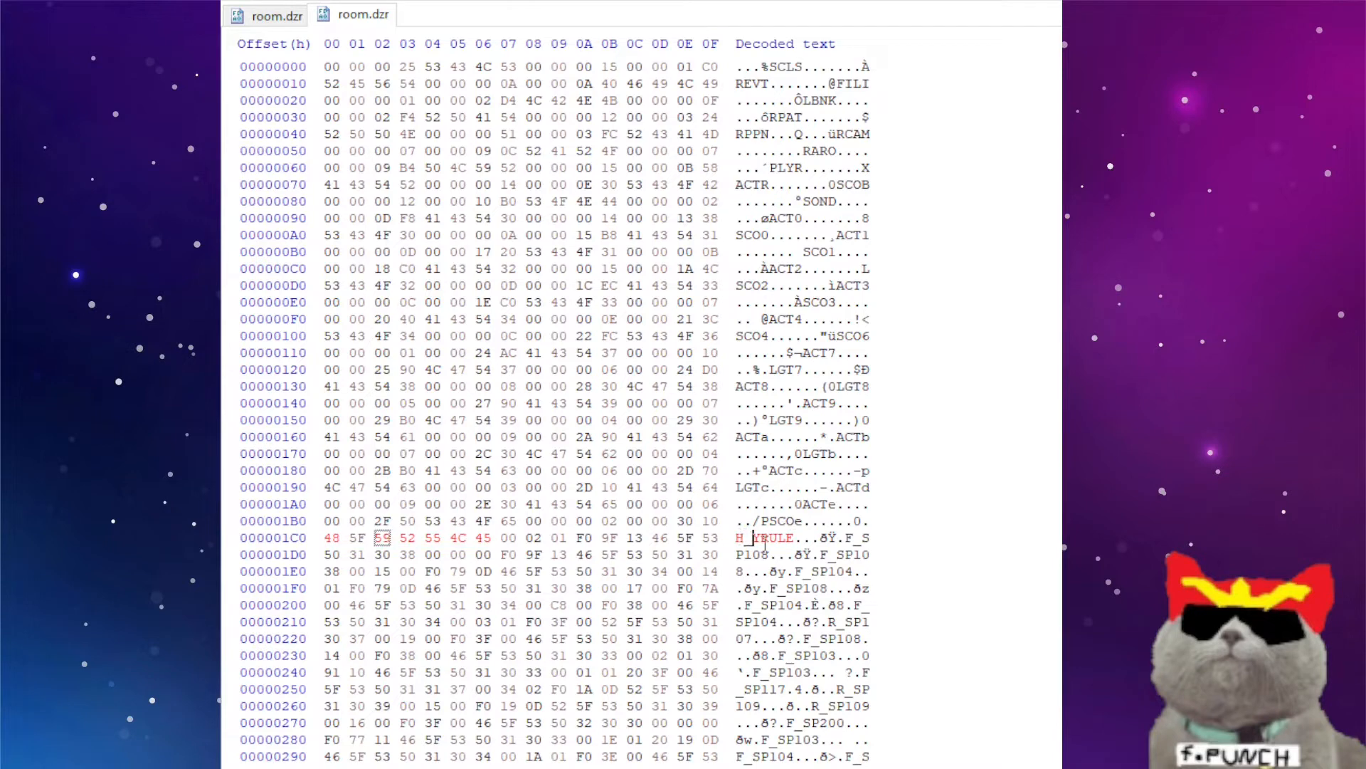
{"action": "left_click", "coordinate": [765, 539]}
{"action": "left_click", "coordinate": [796, 539]}
{"action": "left_click", "coordinate": [803, 539]}
{"action": "left_click", "coordinate": [738, 538]}
Copy the H_YRULE name at offset 1C0 and paste it over the same seven characters.
{"action": "left_click_drag", "start_coordinate": [737, 538], "coordinate": [796, 539]}
{"action": "key", "text": "ctrl+c"}
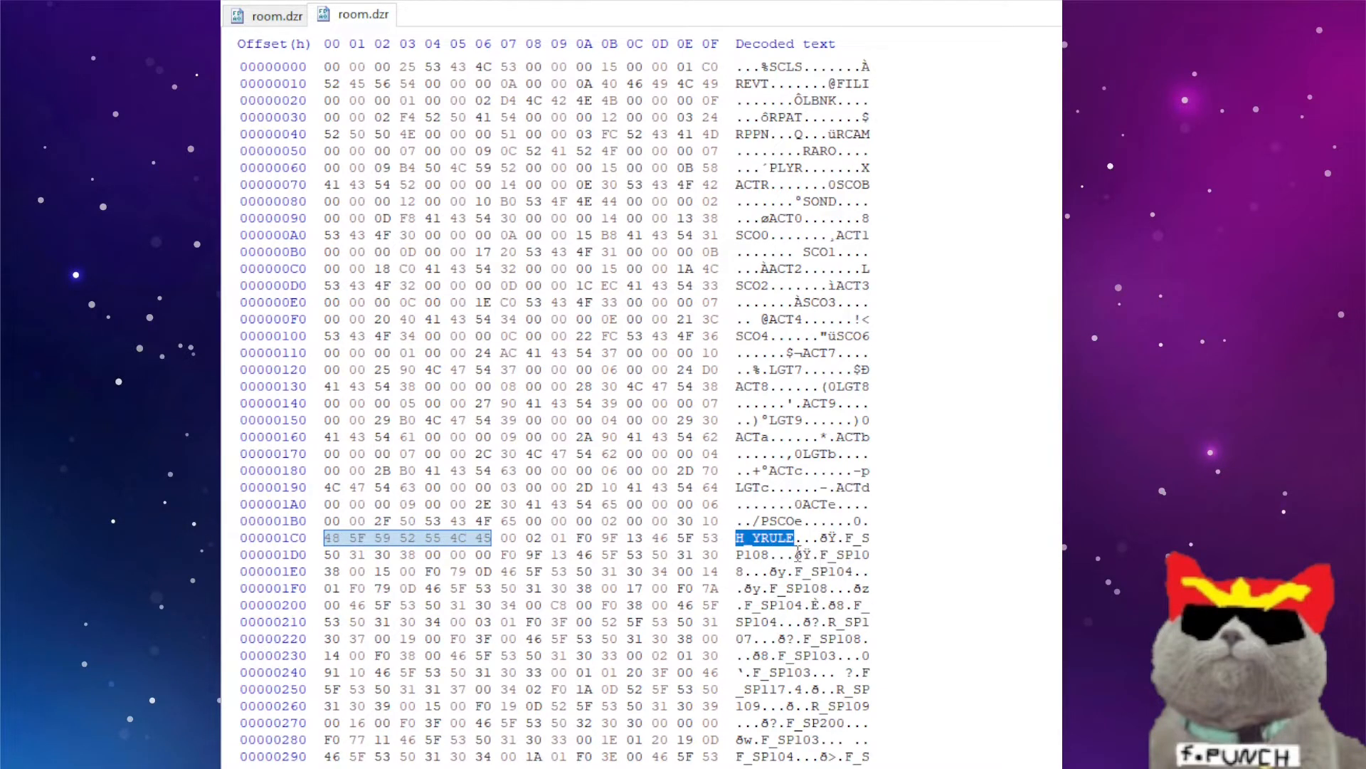
{"action": "left_click_drag", "start_coordinate": [738, 539], "coordinate": [796, 539]}
{"action": "key", "text": "ctrl+v"}
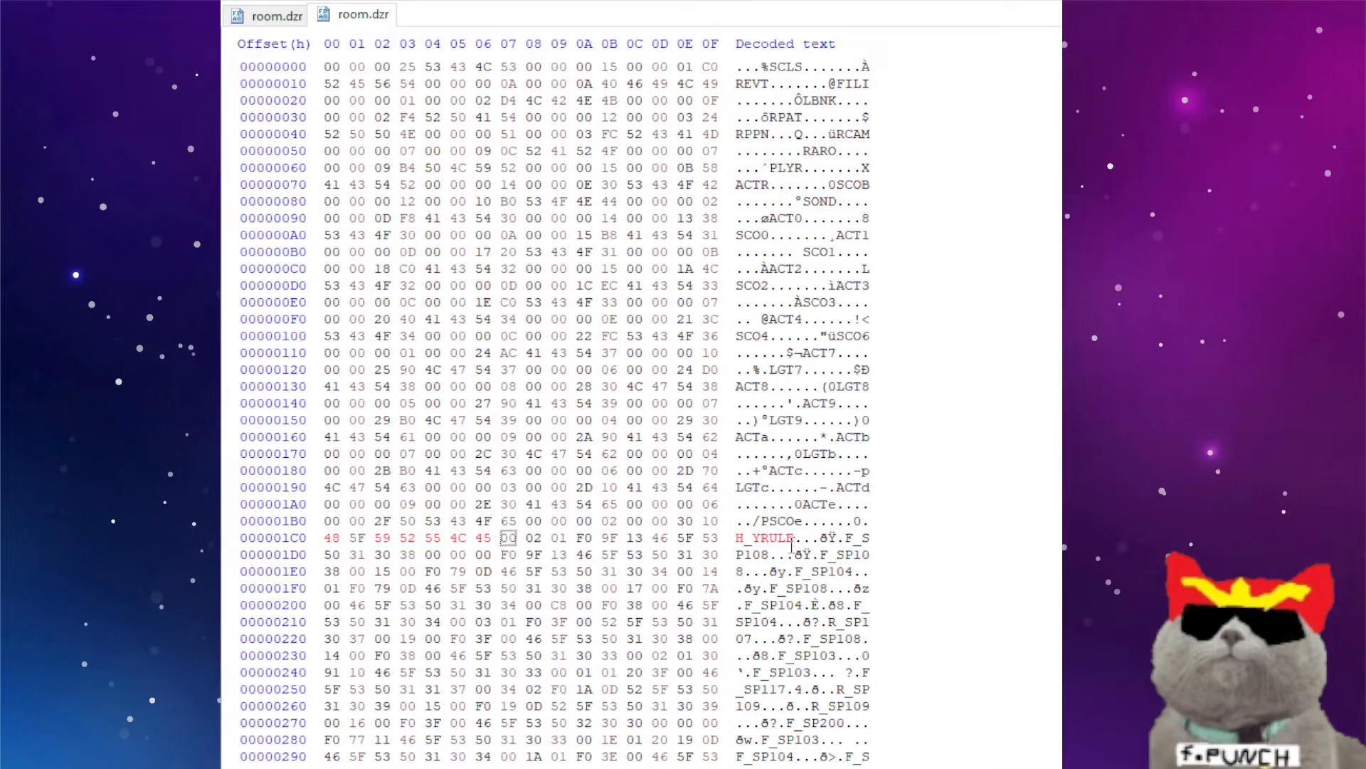
Step through the H_YRULE name and the bytes following it, and paste the copied name over itself again.
{"action": "key", "text": "shift+Left"}
{"action": "key", "text": "Right"}
{"action": "key", "text": "shift+Right"}
{"action": "key", "text": "Left"}
{"action": "key", "text": "shift+Right"}
{"action": "key", "text": "Right"}
{"action": "key", "text": "shift+Right"}
{"action": "key", "text": "Right"}
{"action": "left_click", "coordinate": [804, 538]}
{"action": "left_click", "coordinate": [528, 538]}
{"action": "left_click_drag", "start_coordinate": [530, 541], "coordinate": [541, 544]}
{"action": "left_click", "coordinate": [532, 543]}
{"action": "left_click_drag", "start_coordinate": [736, 539], "coordinate": [796, 539]}
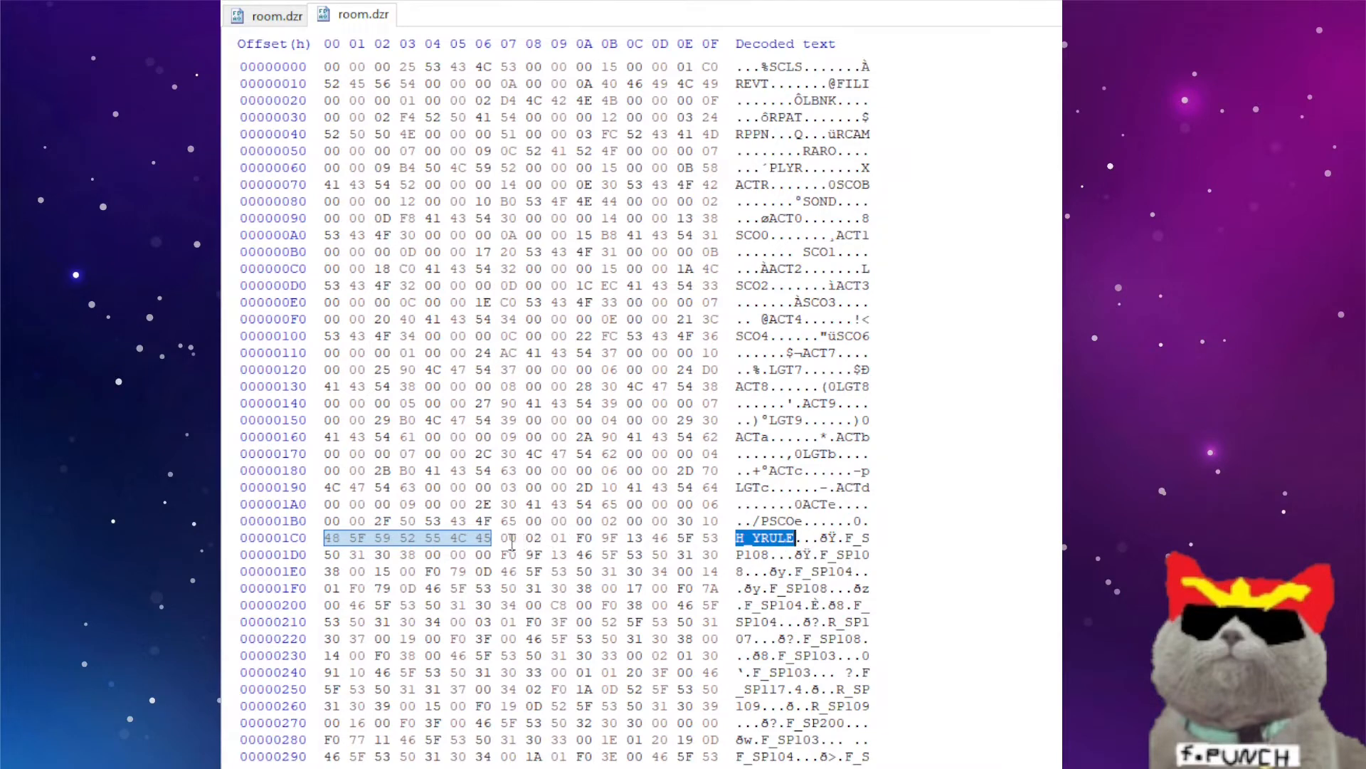
{"action": "key", "text": "ctrl+v"}
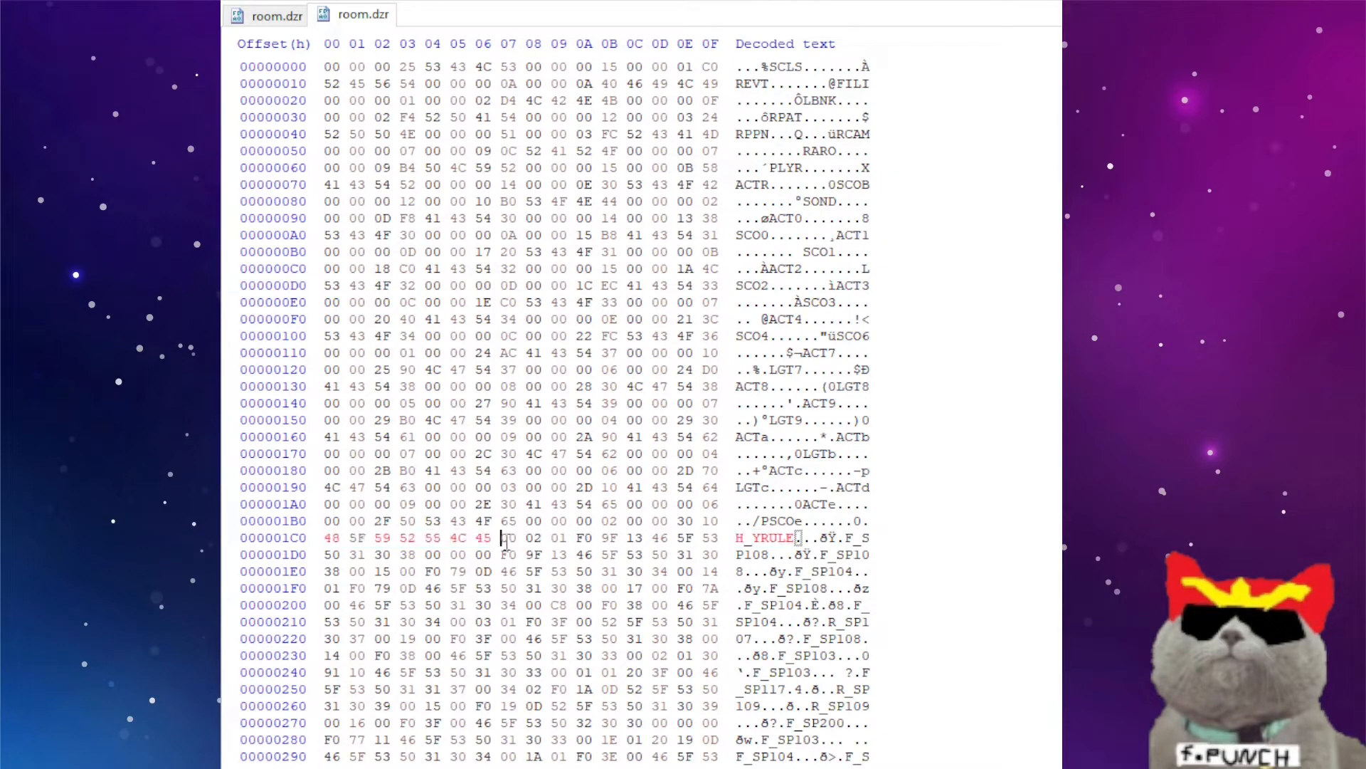
Set the byte at offset 1C8 to 01, try 03 in its place and undo that last change.
{"action": "left_click", "coordinate": [527, 539]}
{"action": "left_click_drag", "start_coordinate": [527, 539], "coordinate": [543, 538]}
{"action": "type", "text": "01"}
{"action": "left_click", "coordinate": [528, 539]}
{"action": "type", "text": "03"}
{"action": "key", "text": "ctrl+z"}
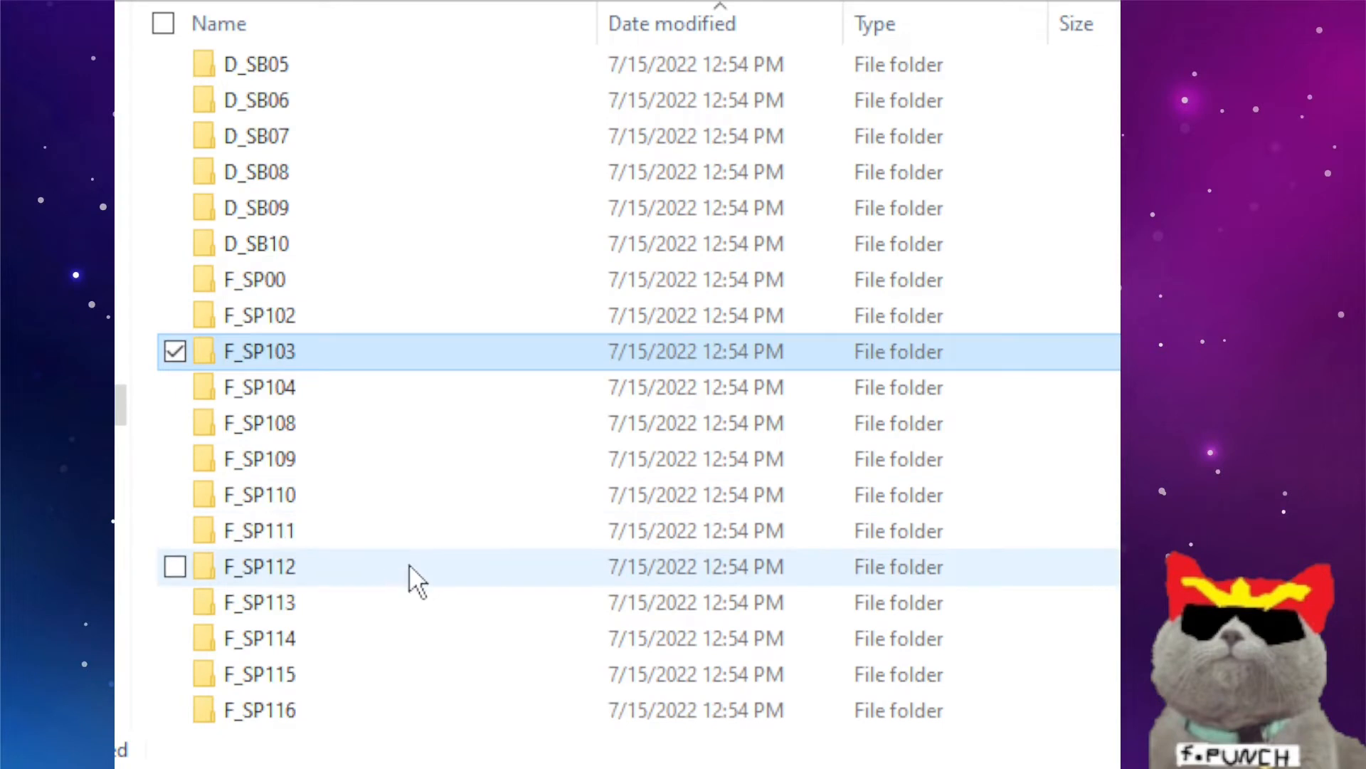
Switch to the stage folders, open F_SP118 and select the R01_00.arc file.
{"action": "scroll", "coordinate": [411, 564], "scroll_direction": "down", "scroll_amount": 3}
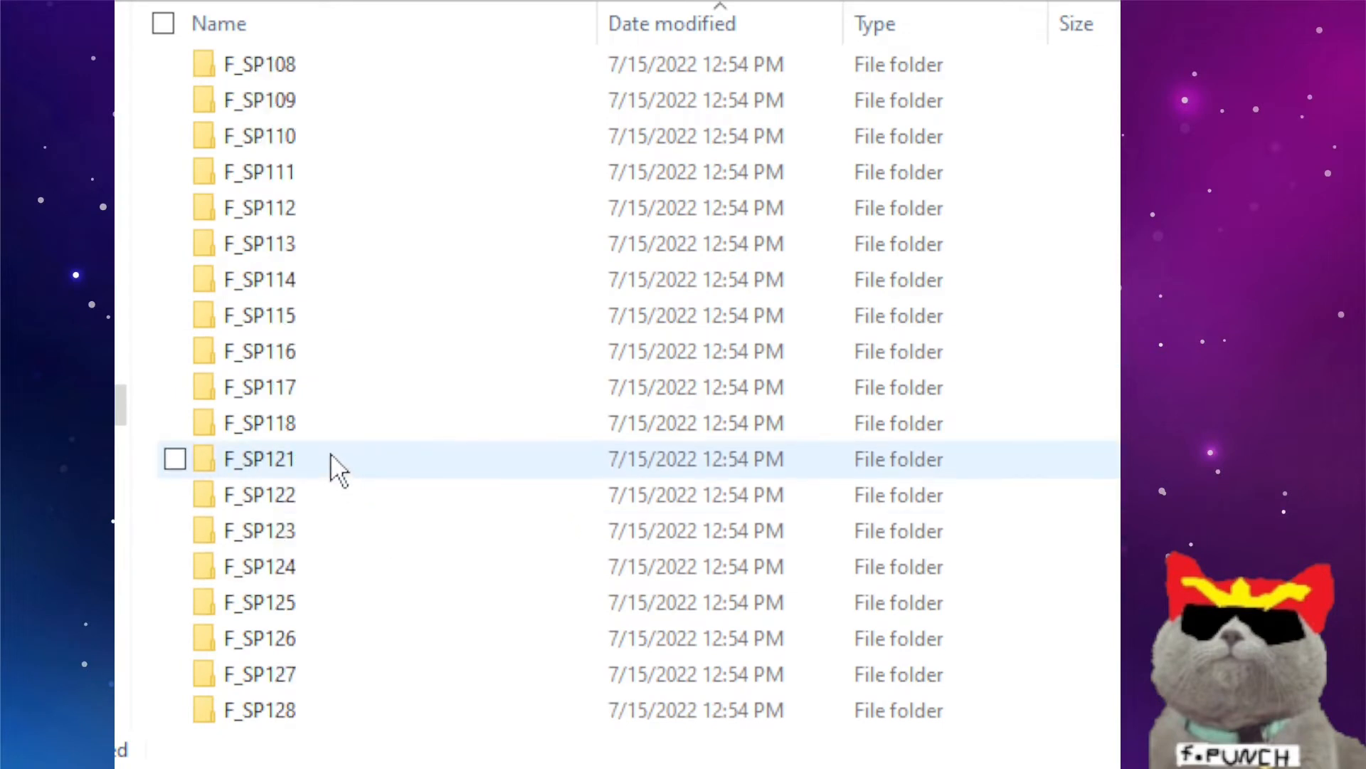
{"action": "scroll", "coordinate": [313, 570], "scroll_direction": "up", "scroll_amount": 3}
{"action": "left_click", "coordinate": [298, 704]}
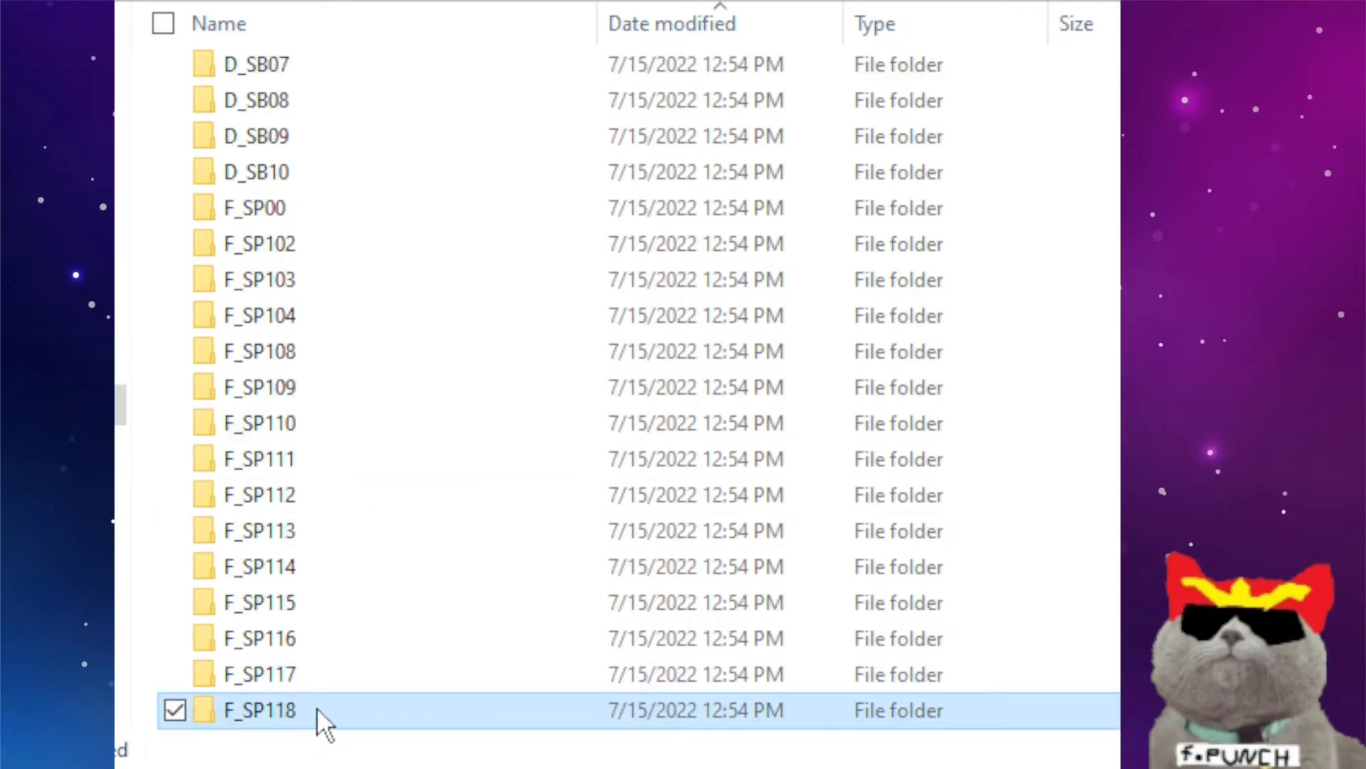
{"action": "double_click", "coordinate": [318, 708]}
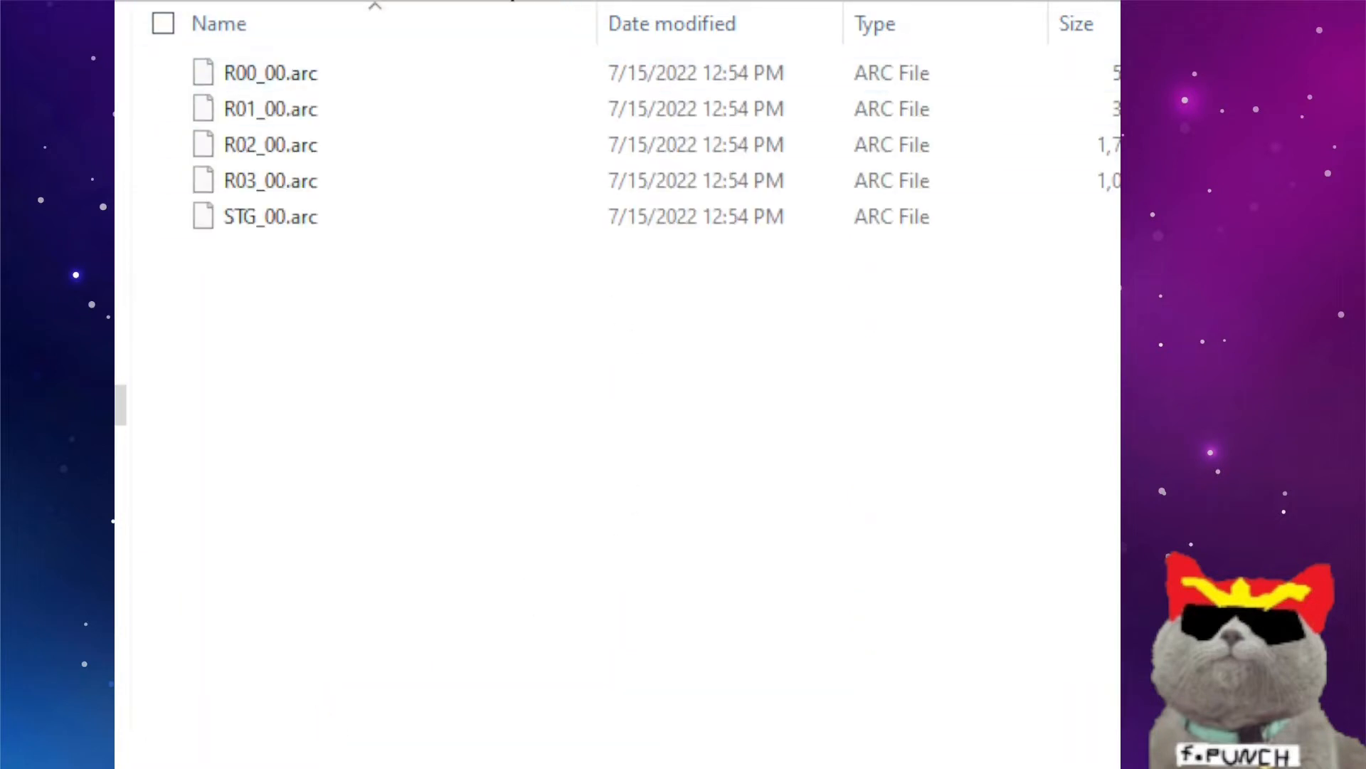
{"action": "key", "text": "alt+Left"}
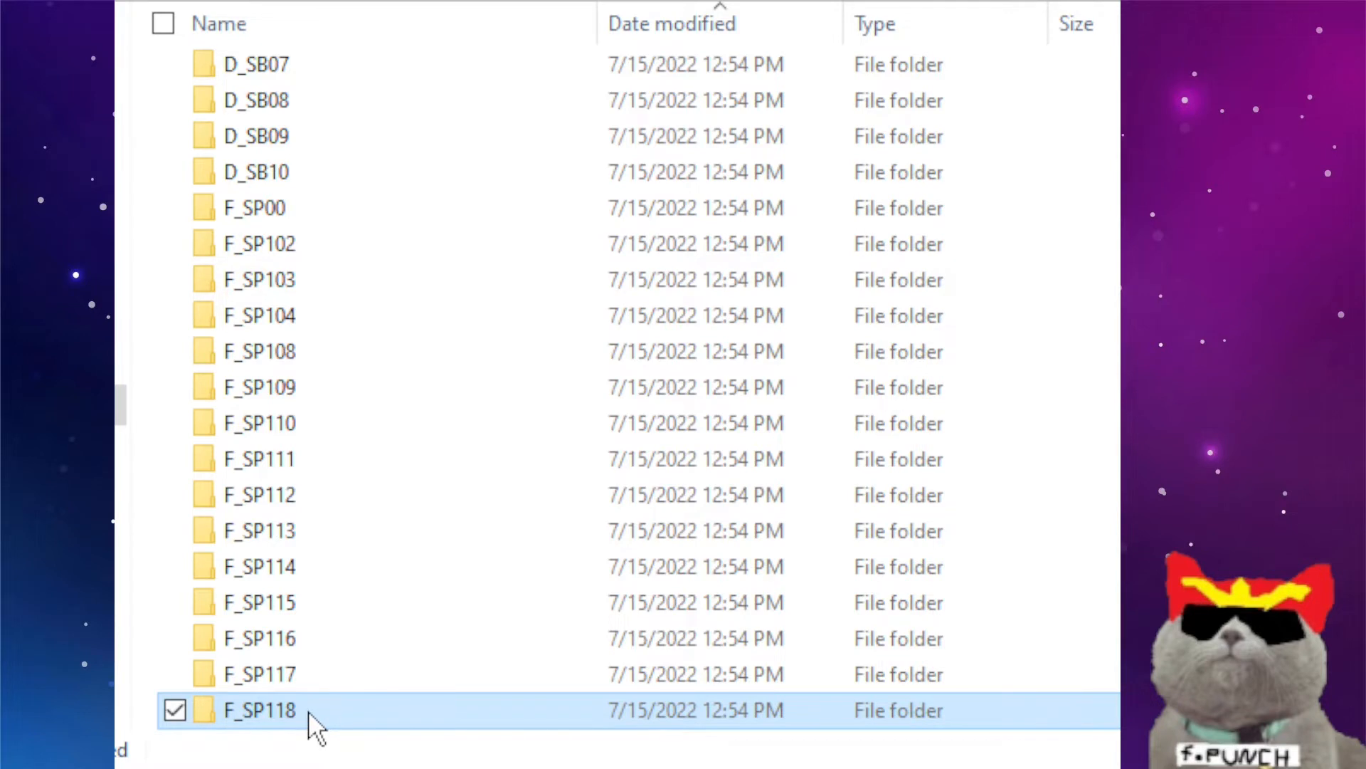
{"action": "double_click", "coordinate": [310, 711]}
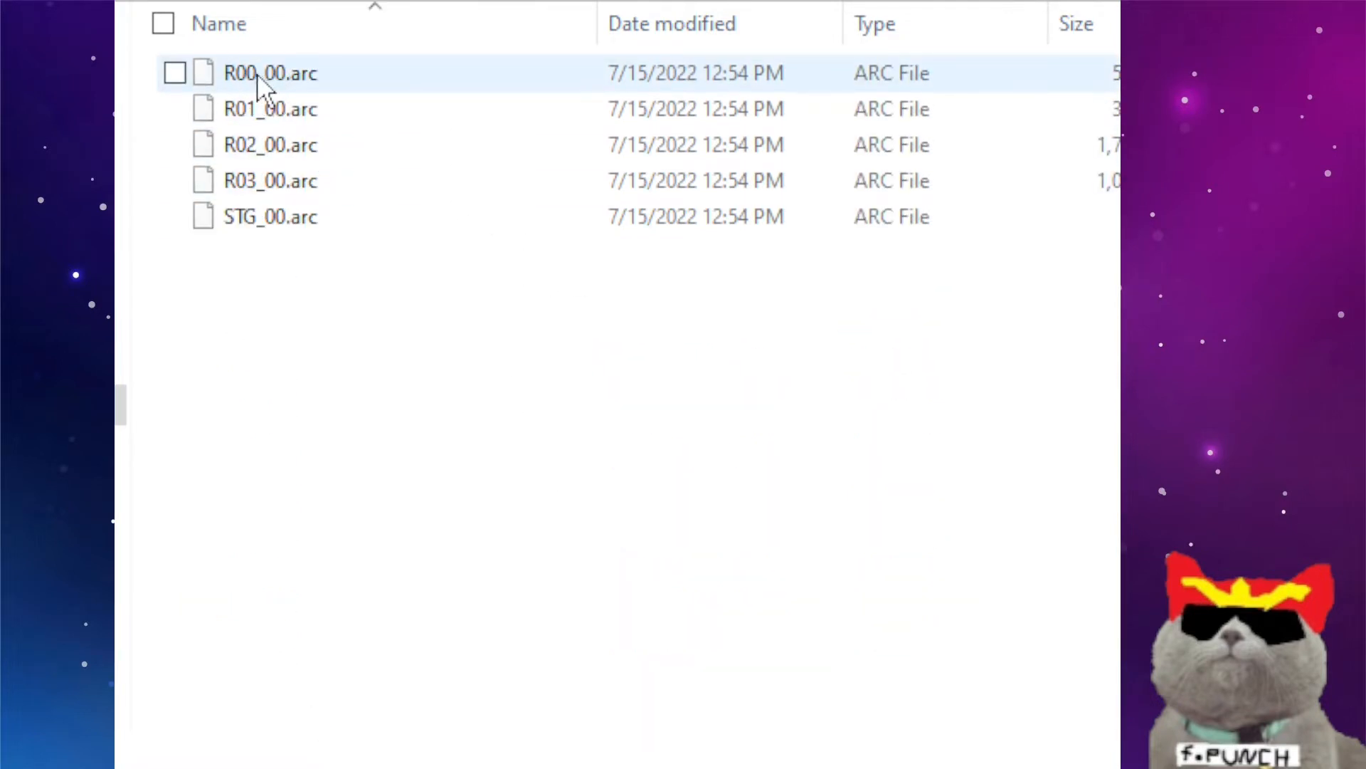
{"action": "left_click", "coordinate": [259, 114]}
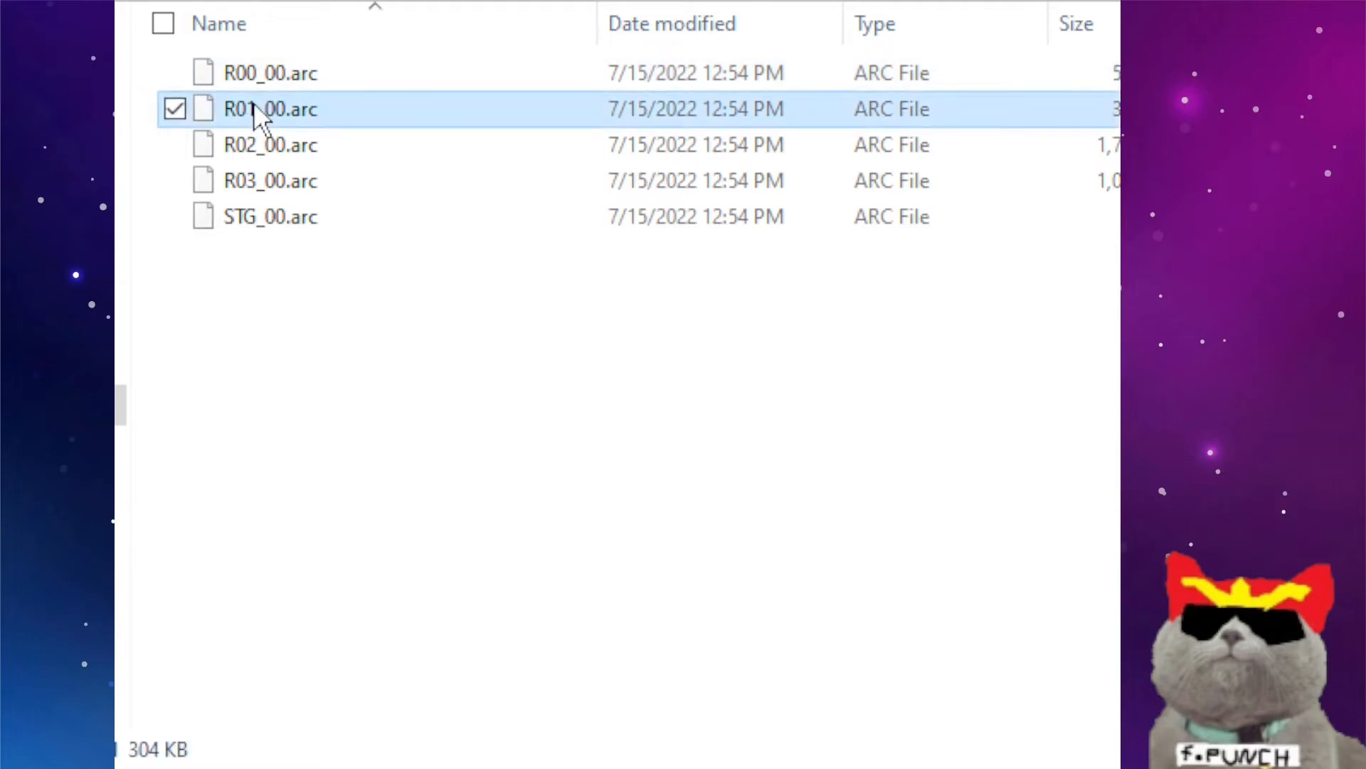
Examine the room numbers in the file names R01_00.arc, R02_00.arc and R03_00.arc of the F_SP118 stage.
{"action": "left_click", "coordinate": [257, 112]}
{"action": "left_click", "coordinate": [248, 110]}
{"action": "mouse_move", "coordinate": [247, 109]}
{"action": "left_mouse_down"}
{"action": "mouse_move", "coordinate": [259, 110]}
{"action": "mouse_move", "coordinate": [247, 113]}
{"action": "left_mouse_up"}
{"action": "left_click", "coordinate": [263, 158]}
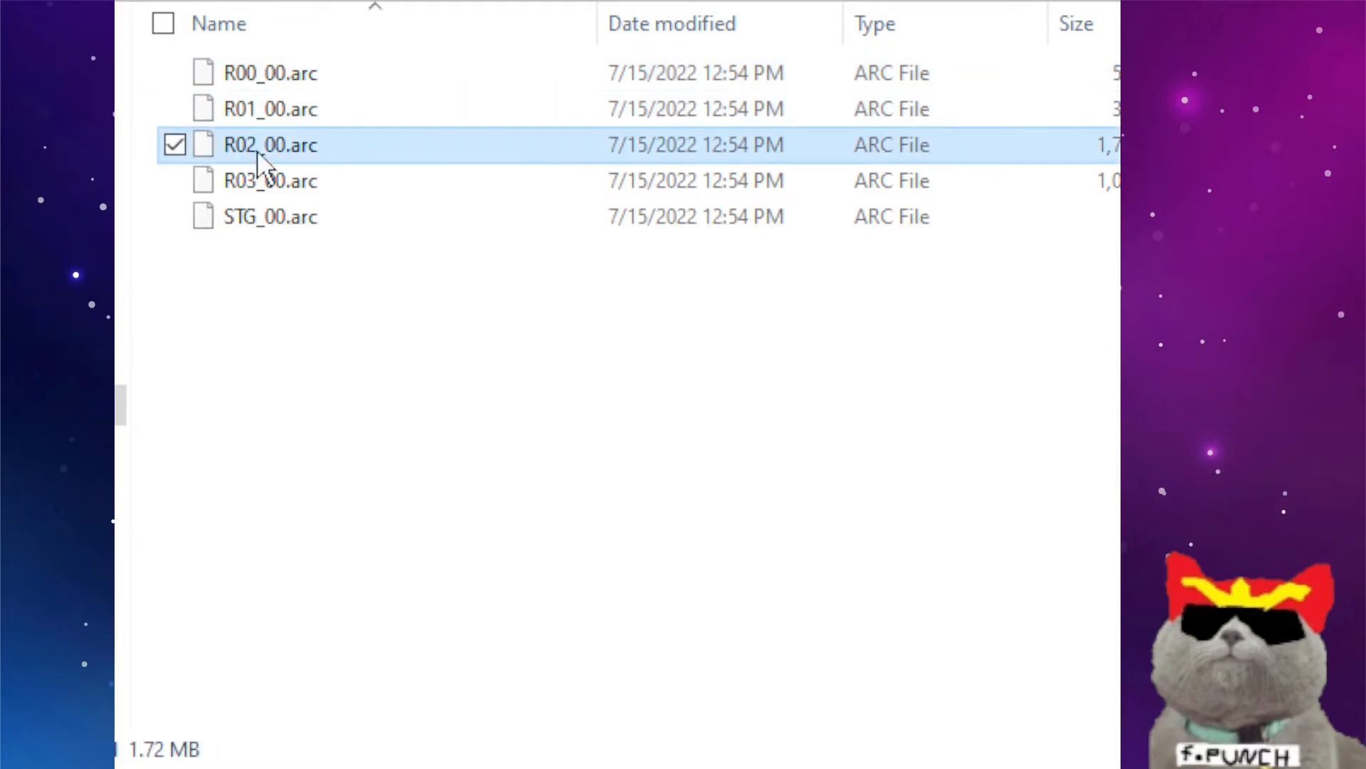
{"action": "left_click", "coordinate": [257, 152]}
{"action": "left_click_drag", "start_coordinate": [257, 152], "coordinate": [240, 151]}
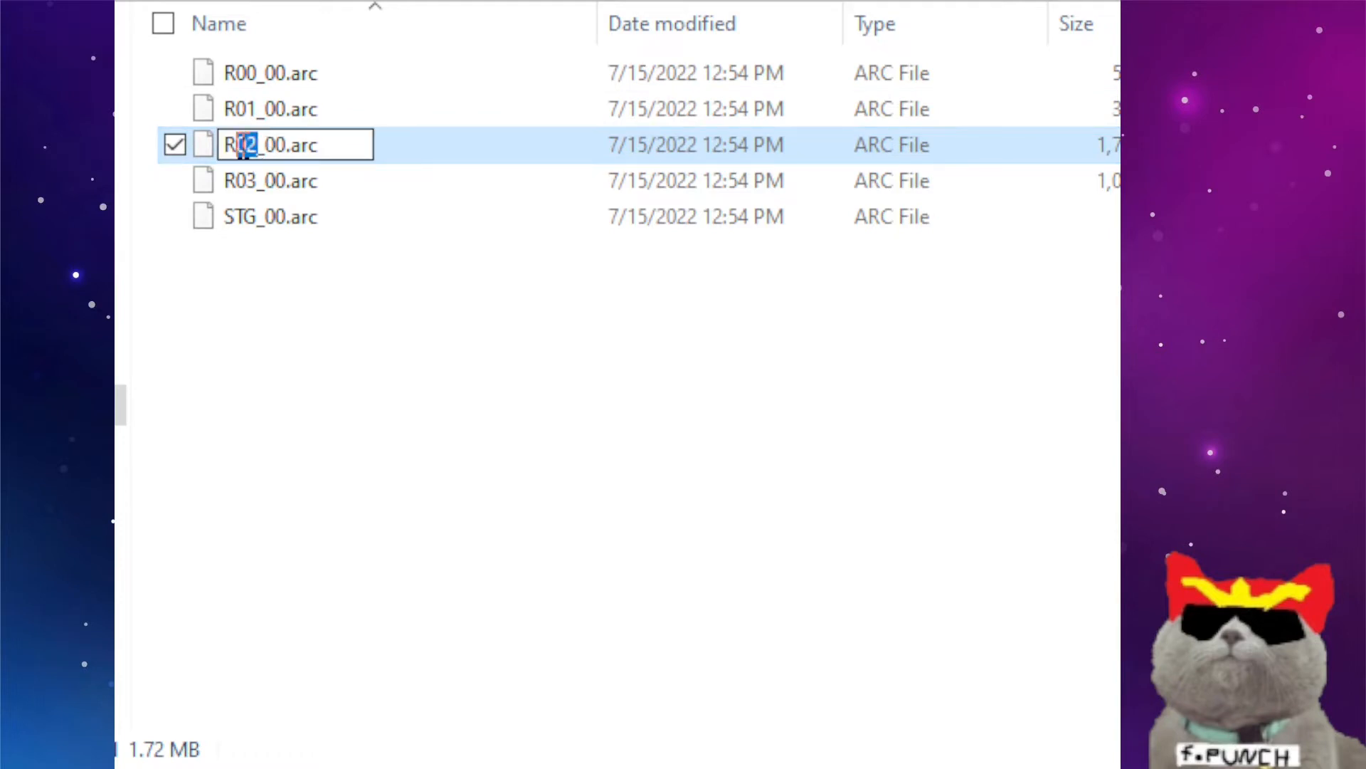
{"action": "left_click", "coordinate": [259, 183]}
{"action": "left_click", "coordinate": [259, 183]}
{"action": "left_click", "coordinate": [257, 181]}
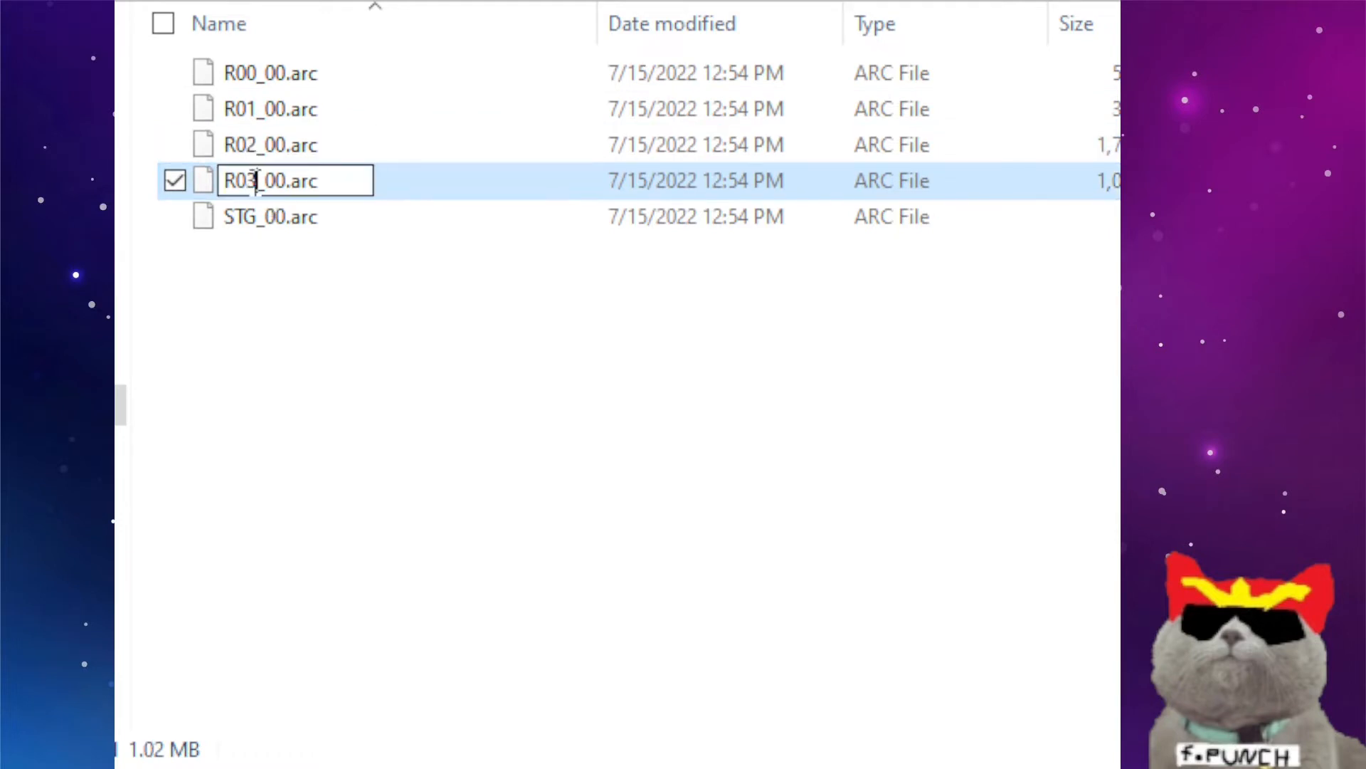
{"action": "left_click_drag", "start_coordinate": [257, 181], "coordinate": [249, 182]}
{"action": "left_click", "coordinate": [402, 345]}
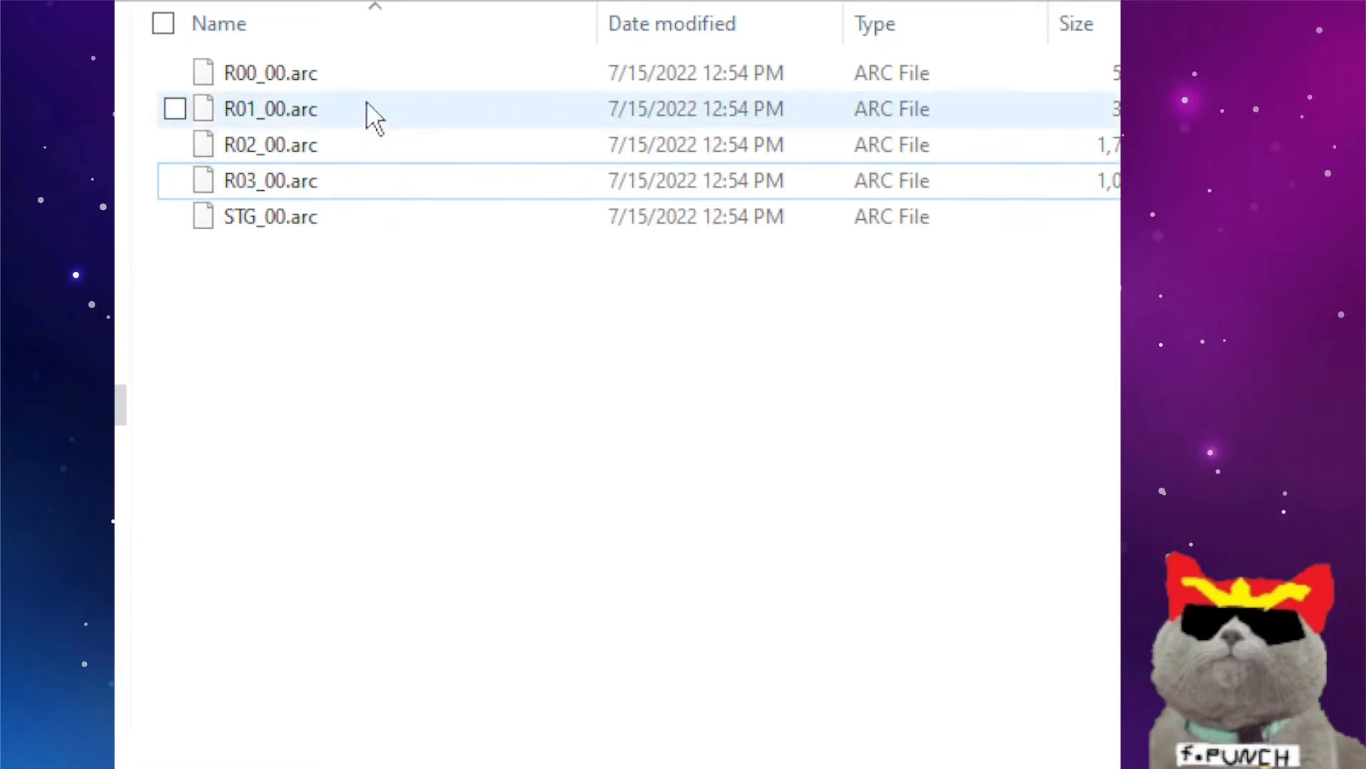
{"action": "left_click", "coordinate": [310, 84]}
{"action": "left_click", "coordinate": [278, 187]}
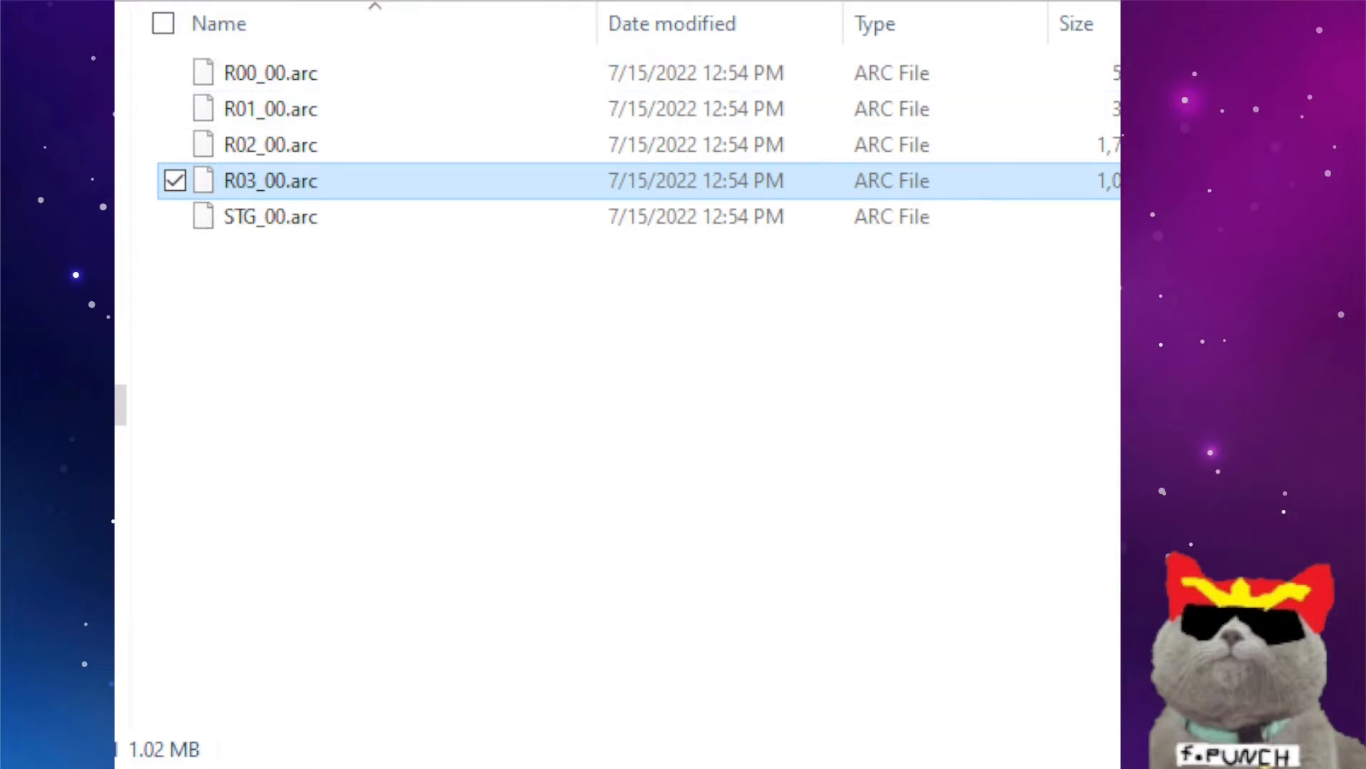
Return to the stage folders, compare the name lengths of R_SP301 and H_YRULE, and open the H_YRULE folder.
{"action": "left_click", "coordinate": [445, 2]}
{"action": "scroll", "coordinate": [416, 344], "scroll_direction": "down", "scroll_amount": 8}
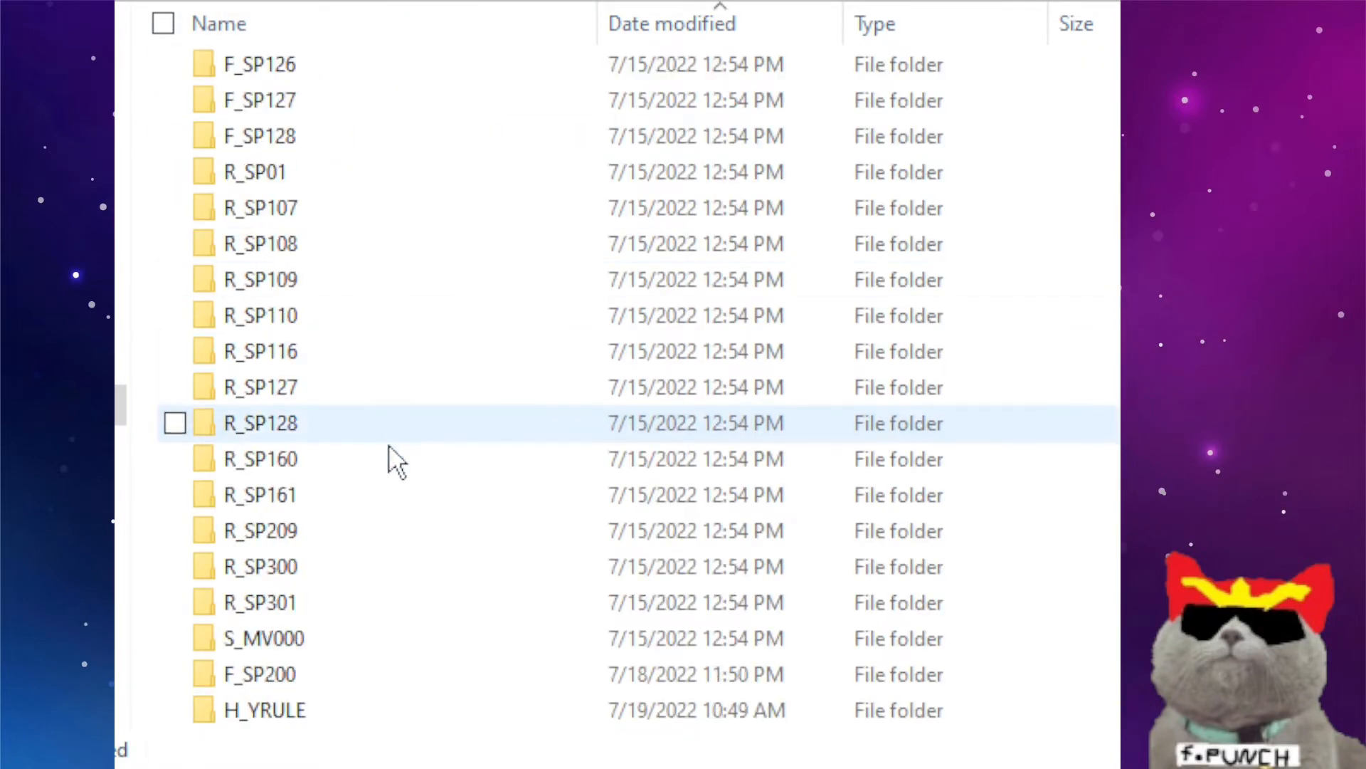
{"action": "left_click", "coordinate": [316, 712]}
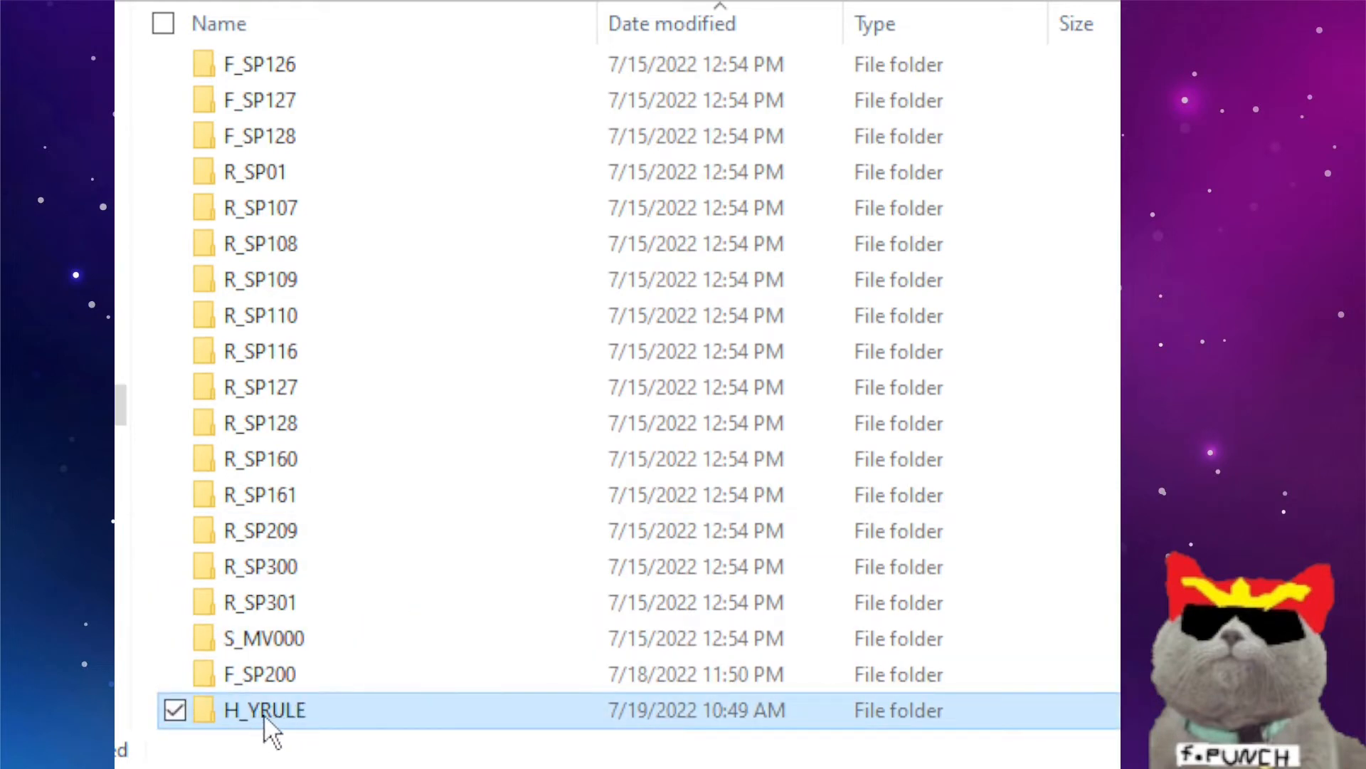
{"action": "left_click", "coordinate": [303, 612]}
{"action": "key", "text": "F2"}
{"action": "left_click_drag", "start_coordinate": [222, 605], "coordinate": [305, 605]}
{"action": "left_click", "coordinate": [328, 715]}
{"action": "left_click", "coordinate": [222, 715]}
{"action": "left_click_drag", "start_coordinate": [223, 711], "coordinate": [390, 711]}
{"action": "left_click", "coordinate": [390, 710]}
{"action": "double_click", "coordinate": [314, 713]}
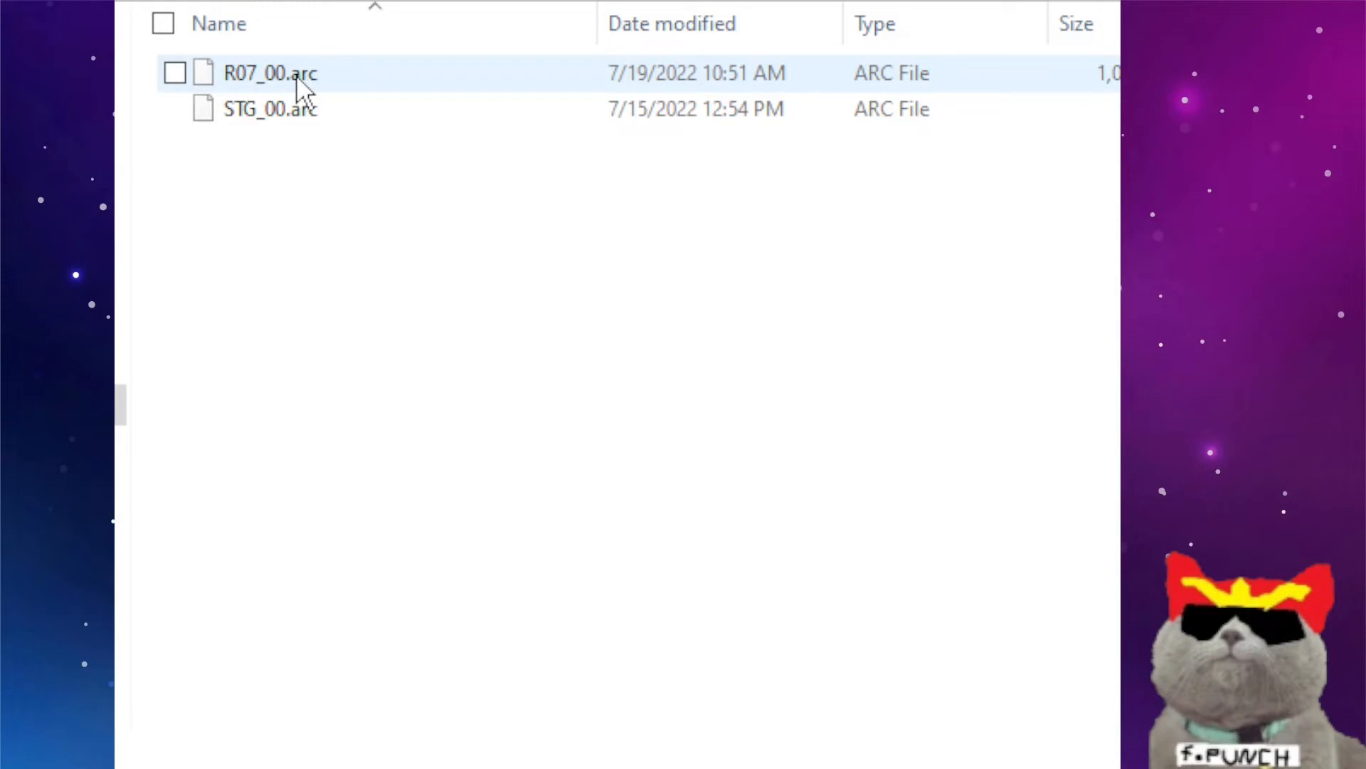
Check the room number in the R07_00.arc file name, leaving the name as it is, and leave the H_YRULE folder.
{"action": "left_click", "coordinate": [269, 74]}
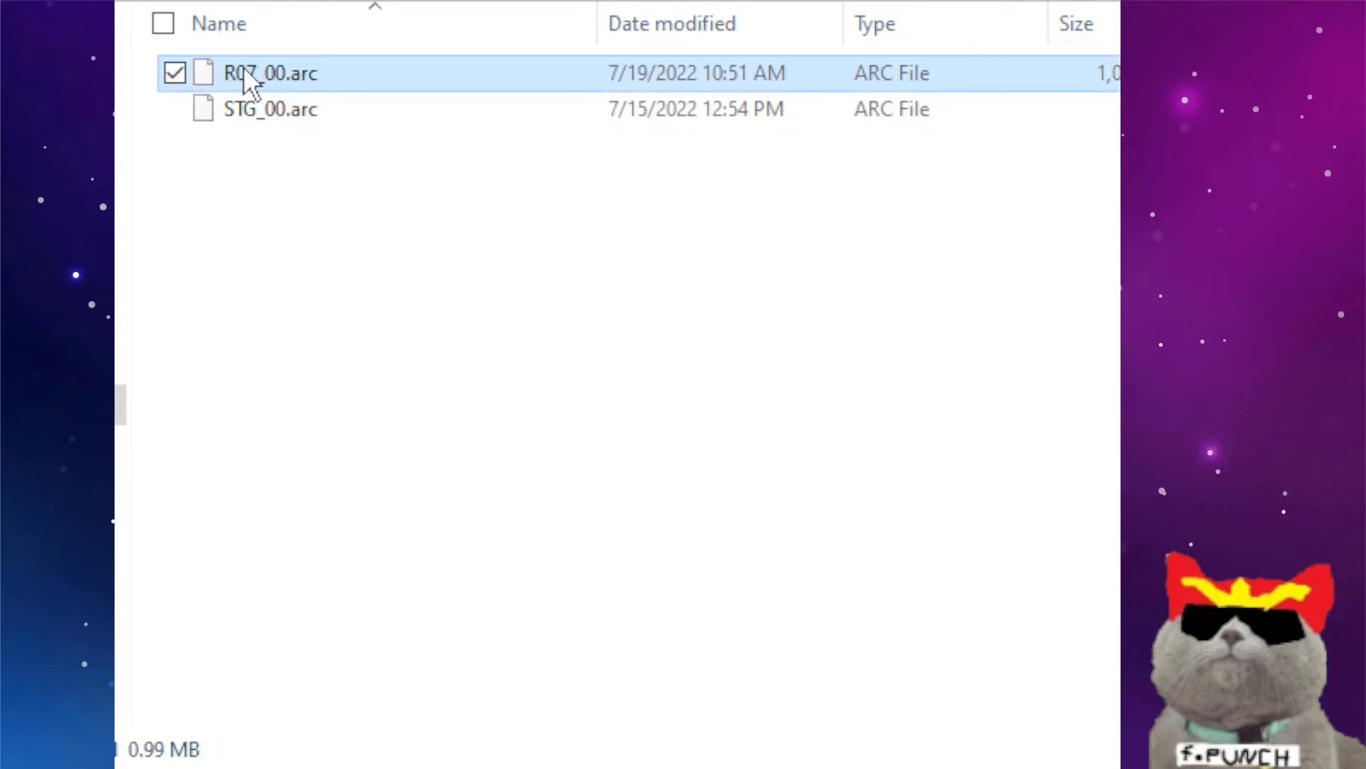
{"action": "left_click", "coordinate": [244, 71]}
{"action": "left_click", "coordinate": [244, 71]}
{"action": "left_click_drag", "start_coordinate": [247, 72], "coordinate": [261, 74]}
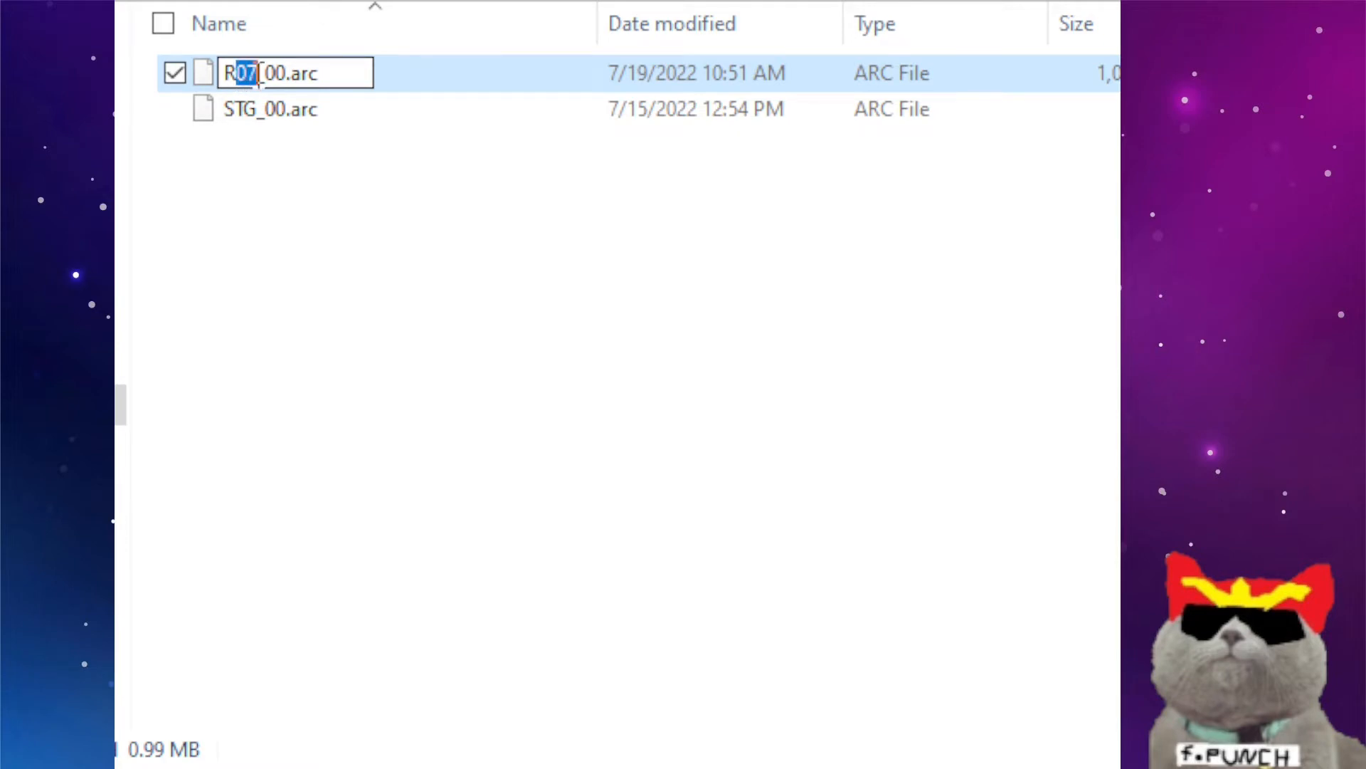
{"action": "left_click", "coordinate": [433, 314]}
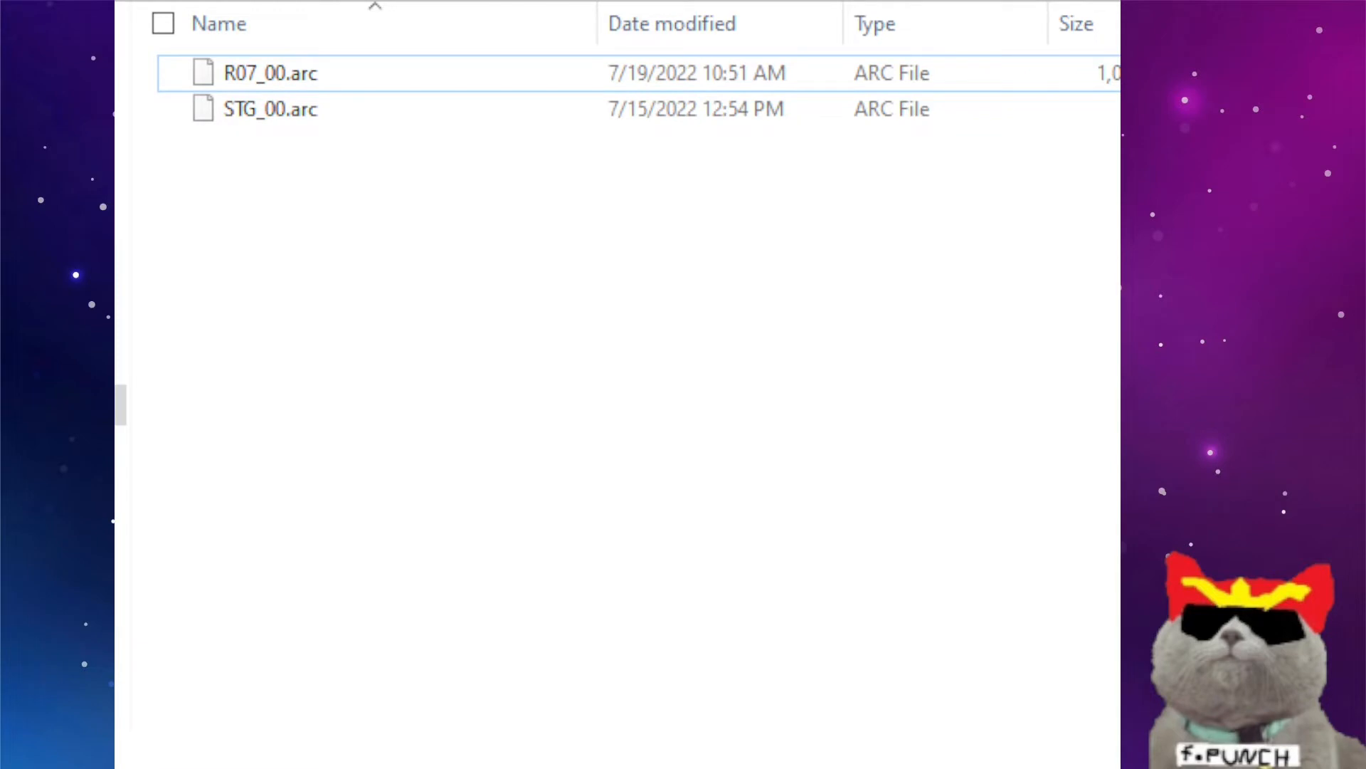
{"action": "key", "text": "alt+Up"}
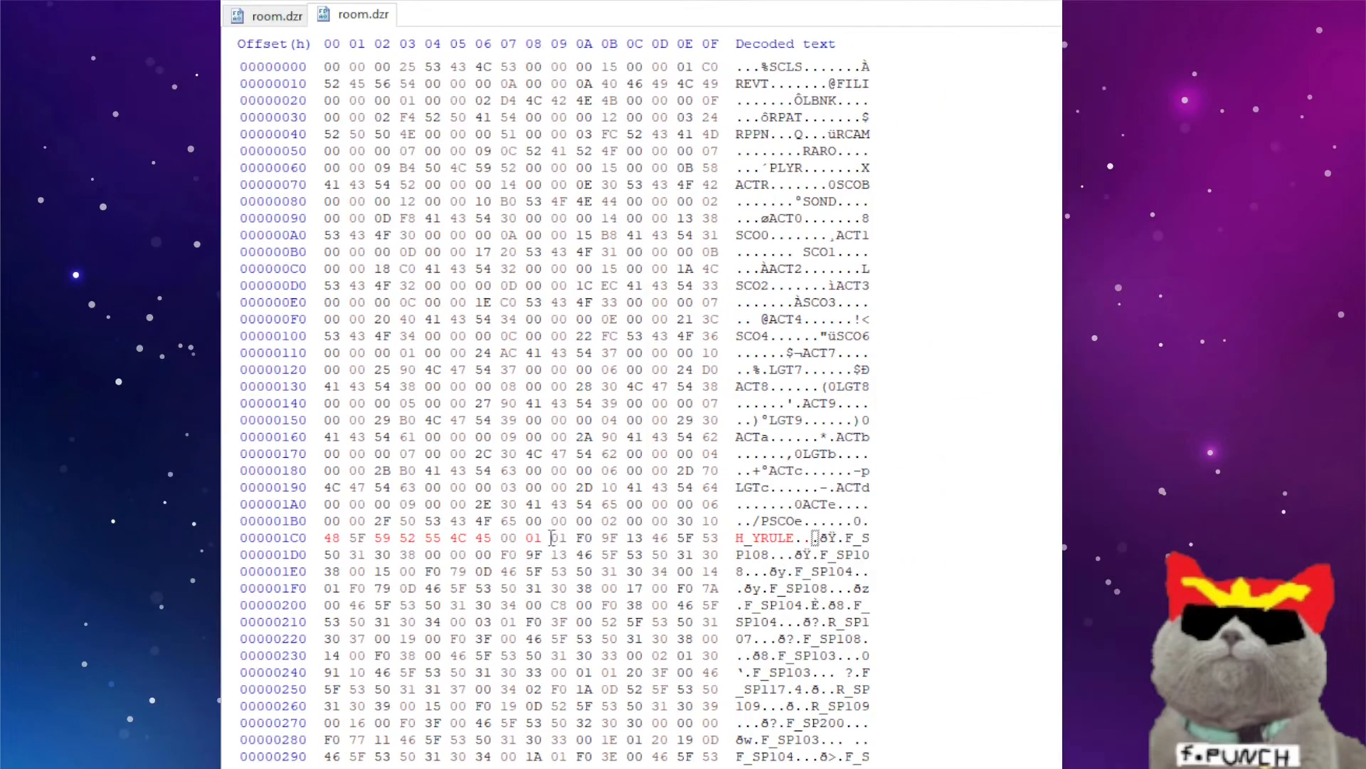
Set the room byte at offset 1C9 of room.dzr to 07 and save the file.
{"action": "left_click", "coordinate": [558, 537]}
{"action": "type", "text": "07"}
{"action": "key", "text": "ctrl+s"}
Switch to the RARC archive r01_00, expand its dzr folder and bring up the options for room.dzr.
{"action": "key", "text": "alt+Tab"}
{"action": "left_click", "coordinate": [215, 233]}
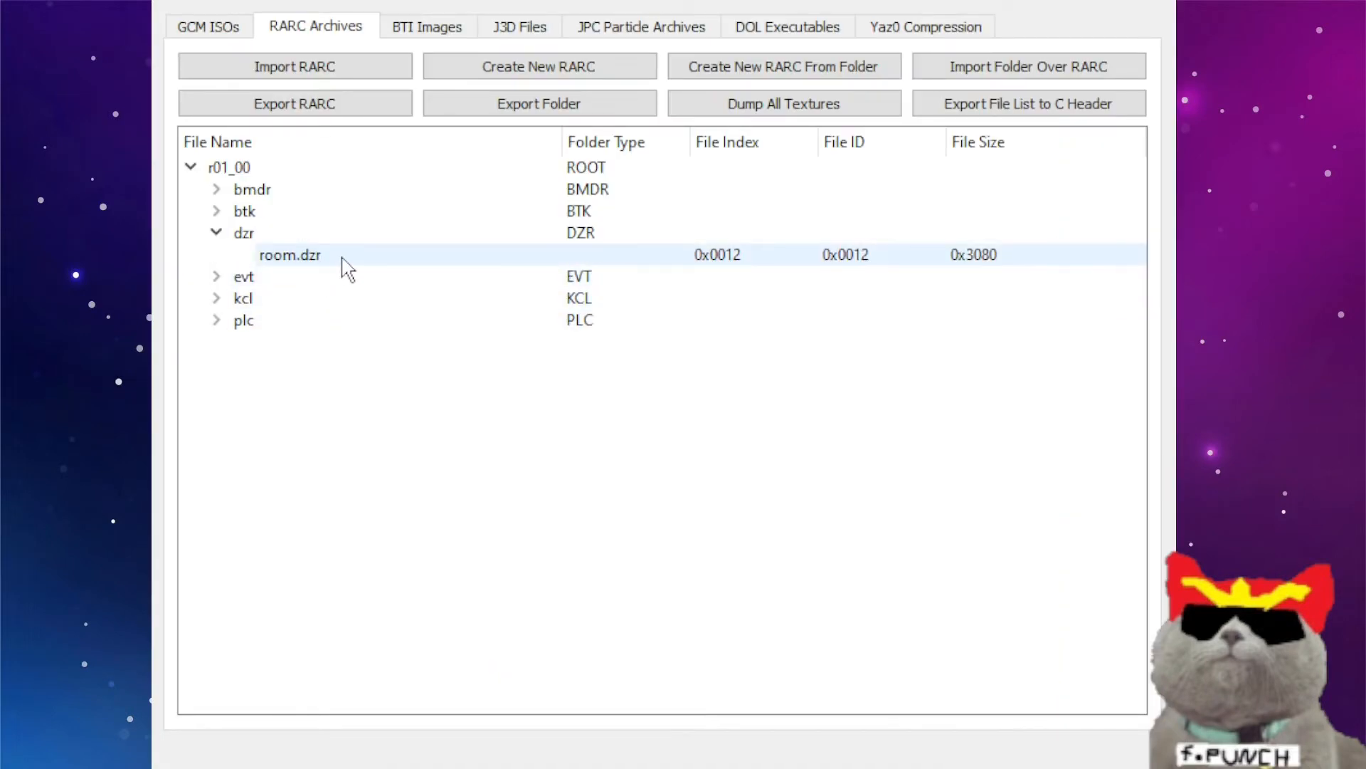
{"action": "left_click", "coordinate": [327, 259]}
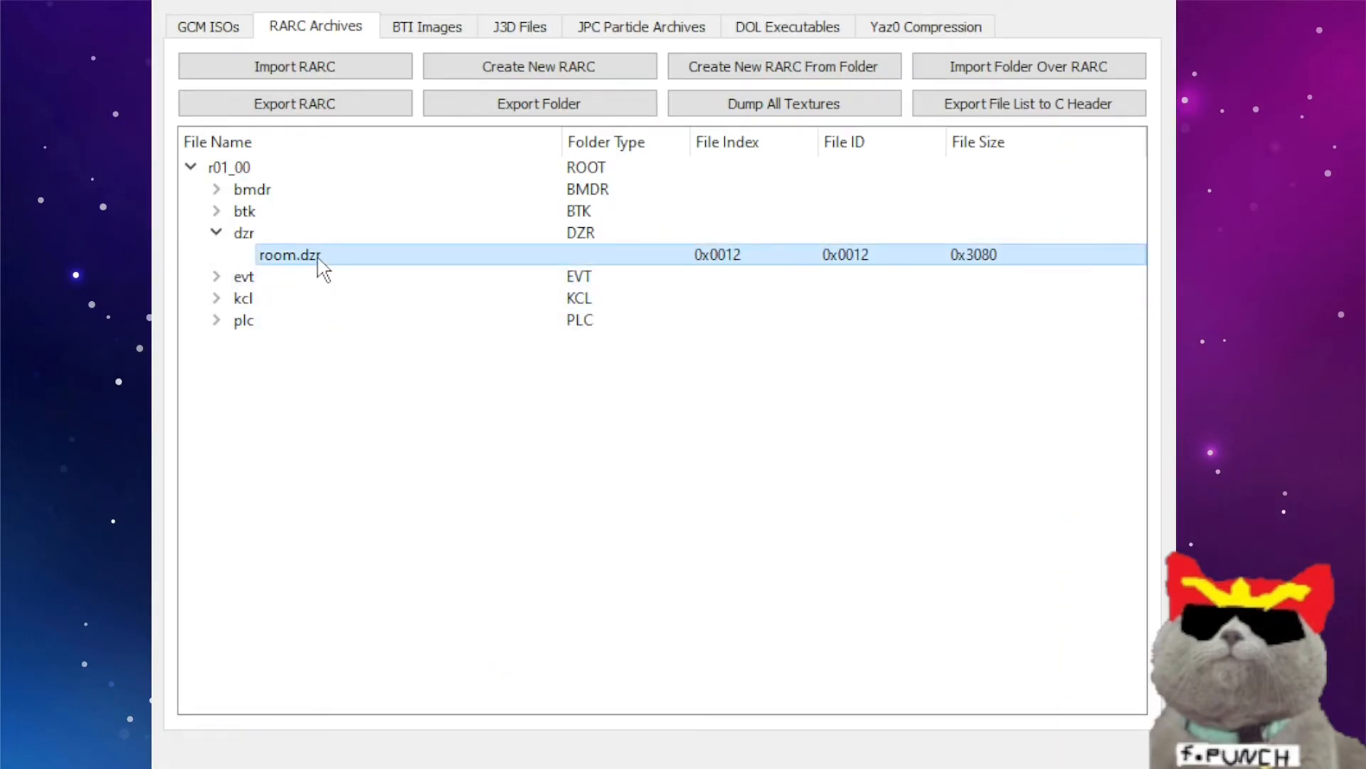
{"action": "right_click", "coordinate": [318, 259]}
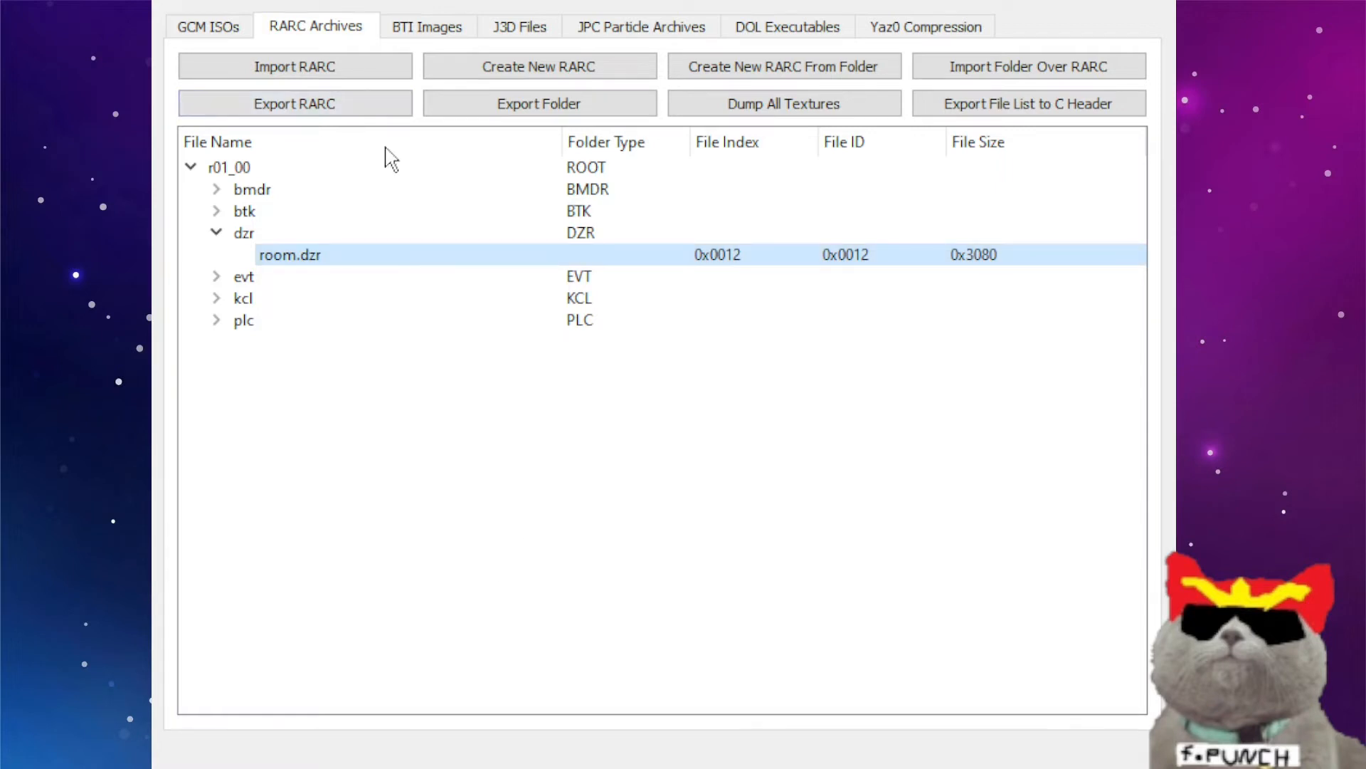
Export the r01_00 RARC archive and go to the Yaz0 compression tools.
{"action": "left_click", "coordinate": [350, 110]}
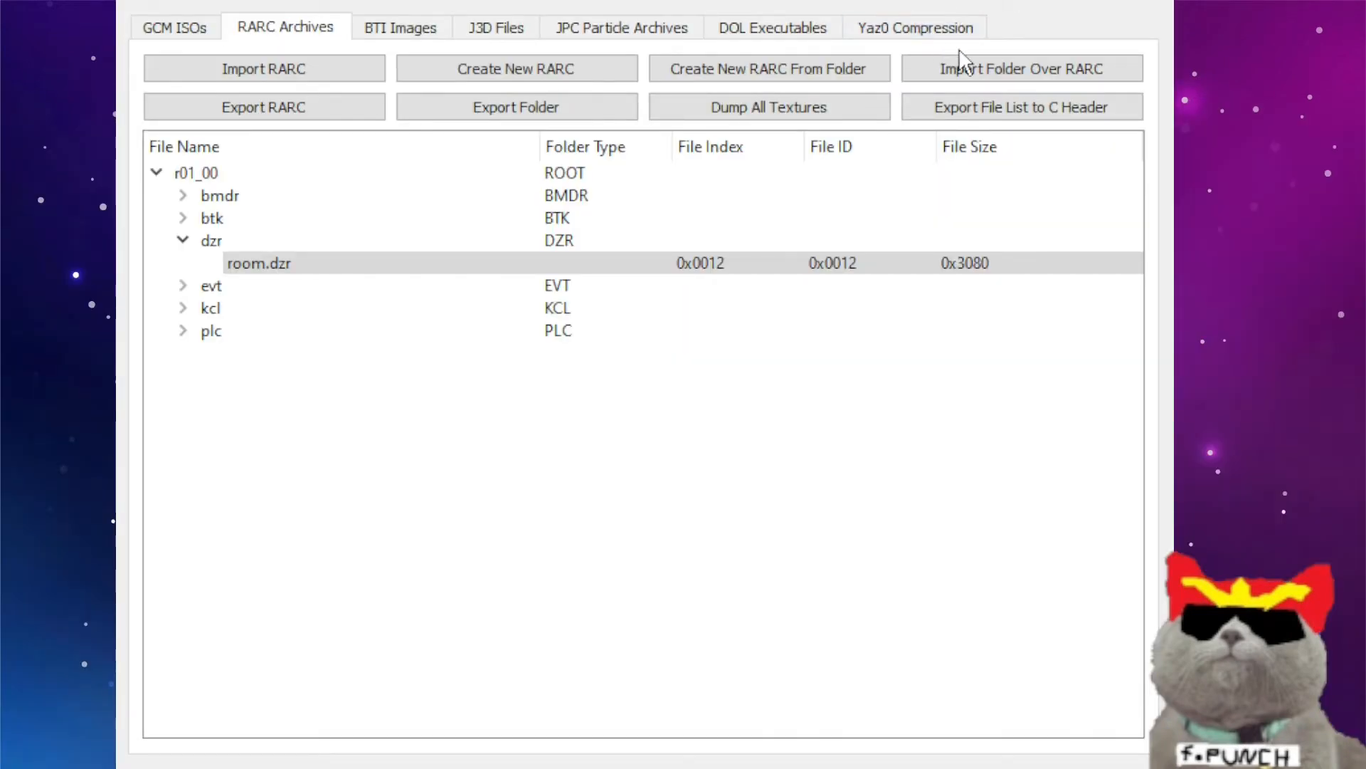
{"action": "left_click", "coordinate": [916, 35]}
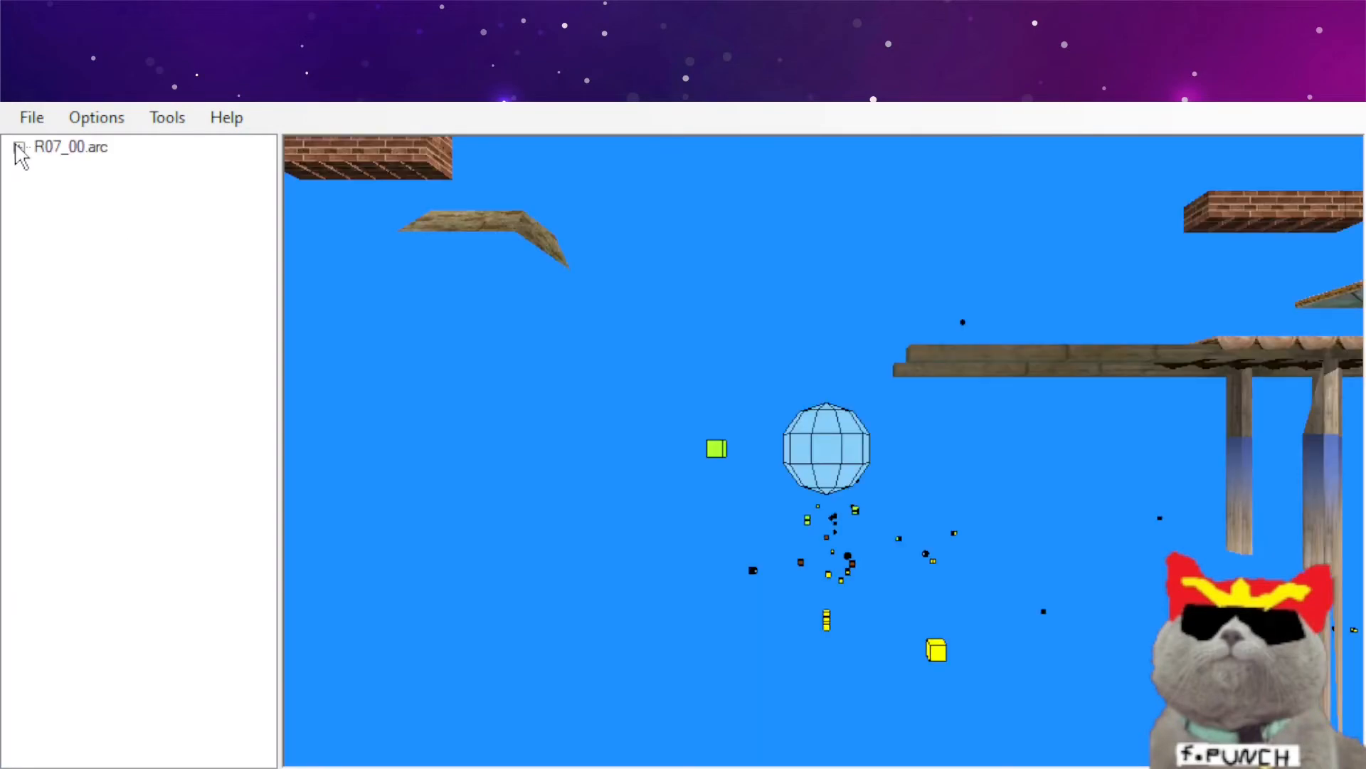
Expand R07_00.arc and its PLYR group in the stage editor and show the 000468 Link spawn.
{"action": "left_click", "coordinate": [19, 147]}
{"action": "left_click", "coordinate": [69, 422]}
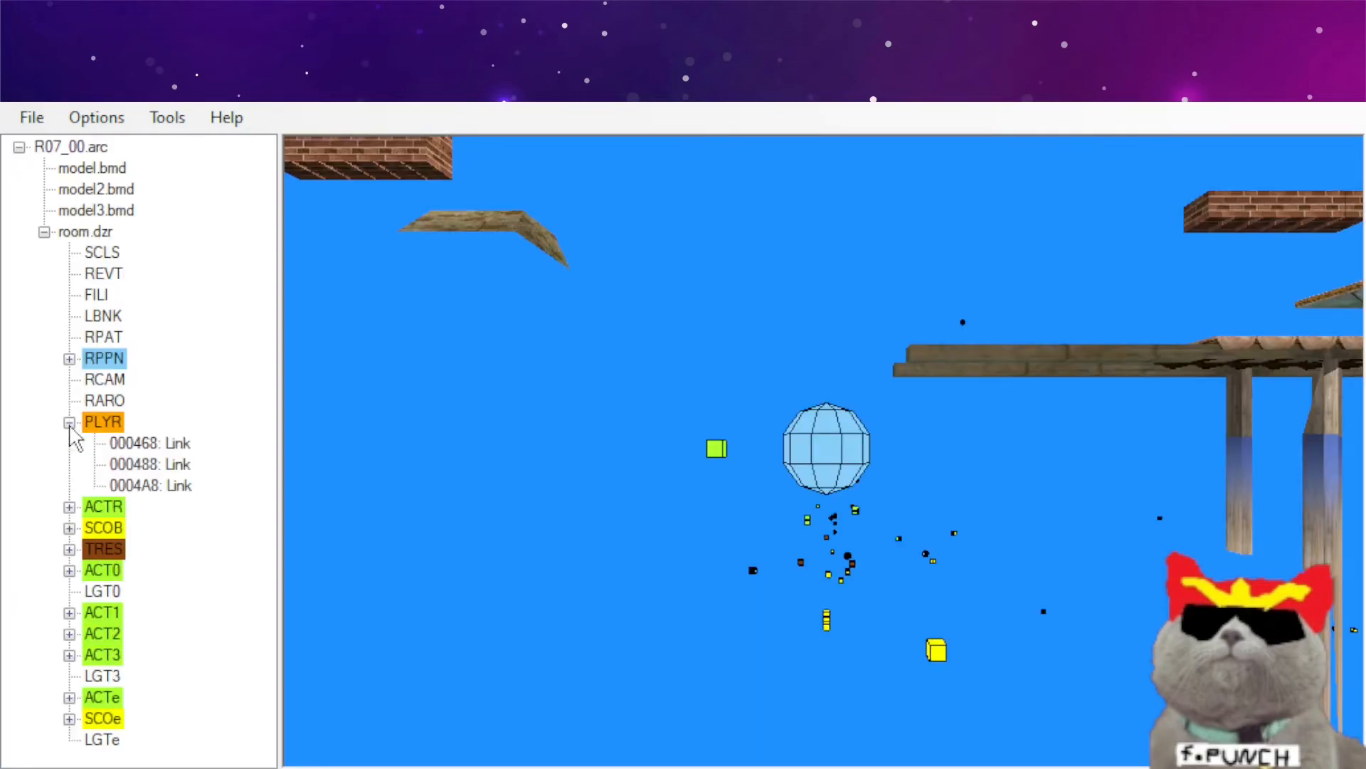
{"action": "left_click", "coordinate": [142, 447]}
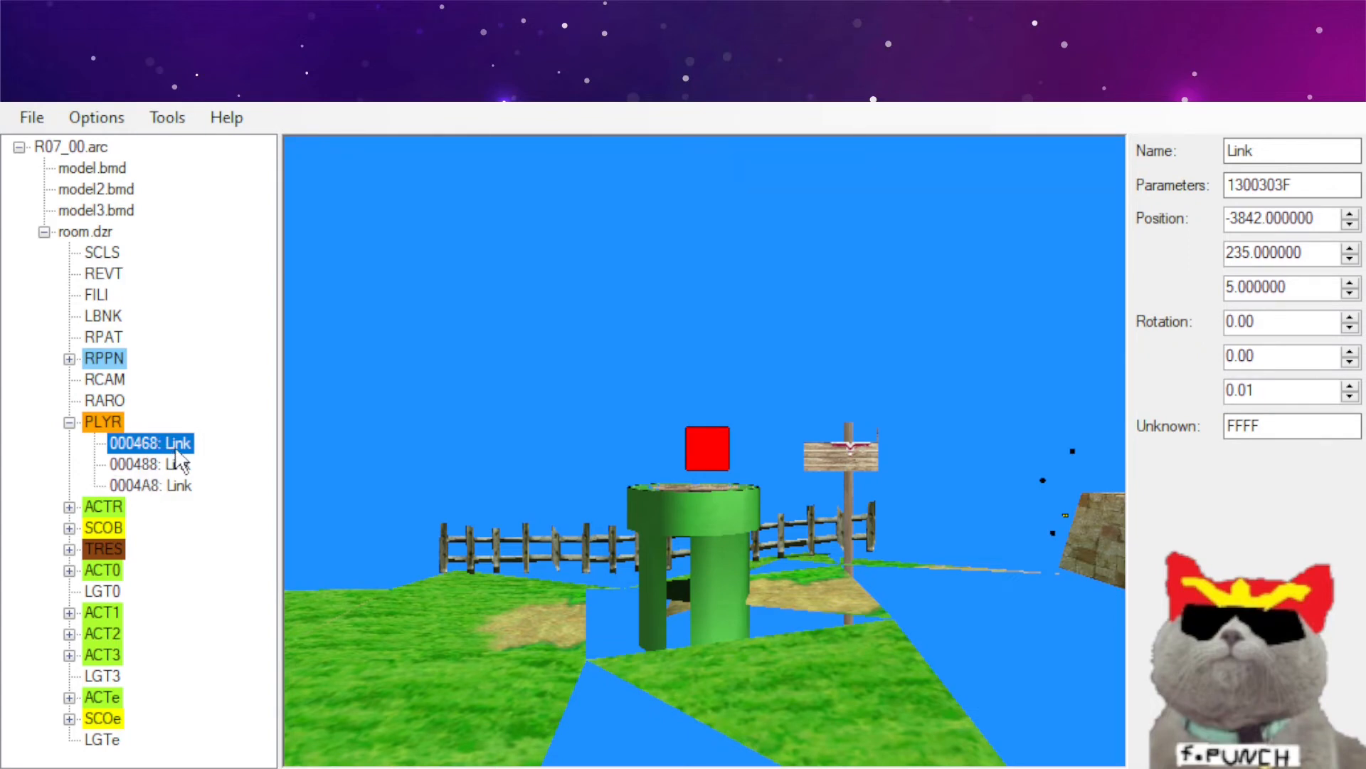
{"action": "left_click", "coordinate": [100, 422]}
{"action": "left_click", "coordinate": [69, 422]}
{"action": "left_click", "coordinate": [69, 422]}
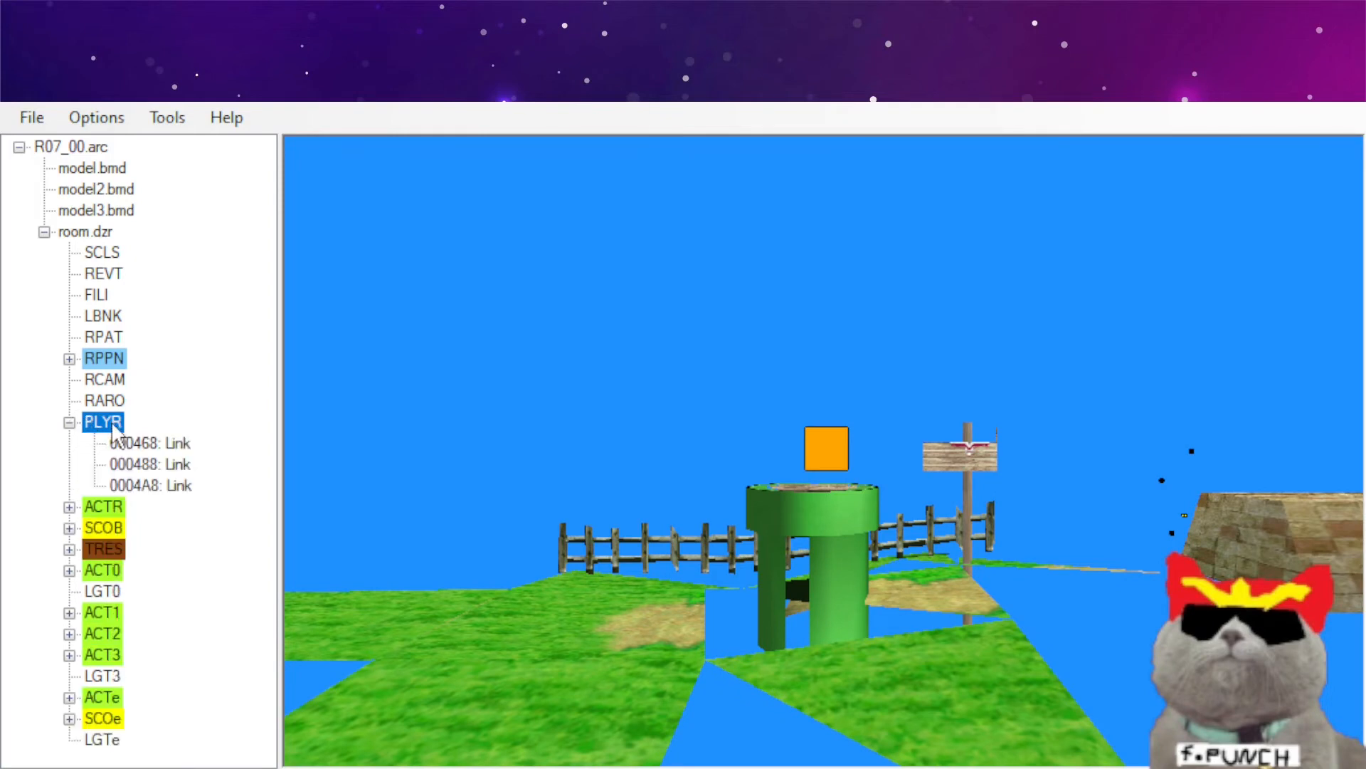
{"action": "left_click", "coordinate": [136, 446]}
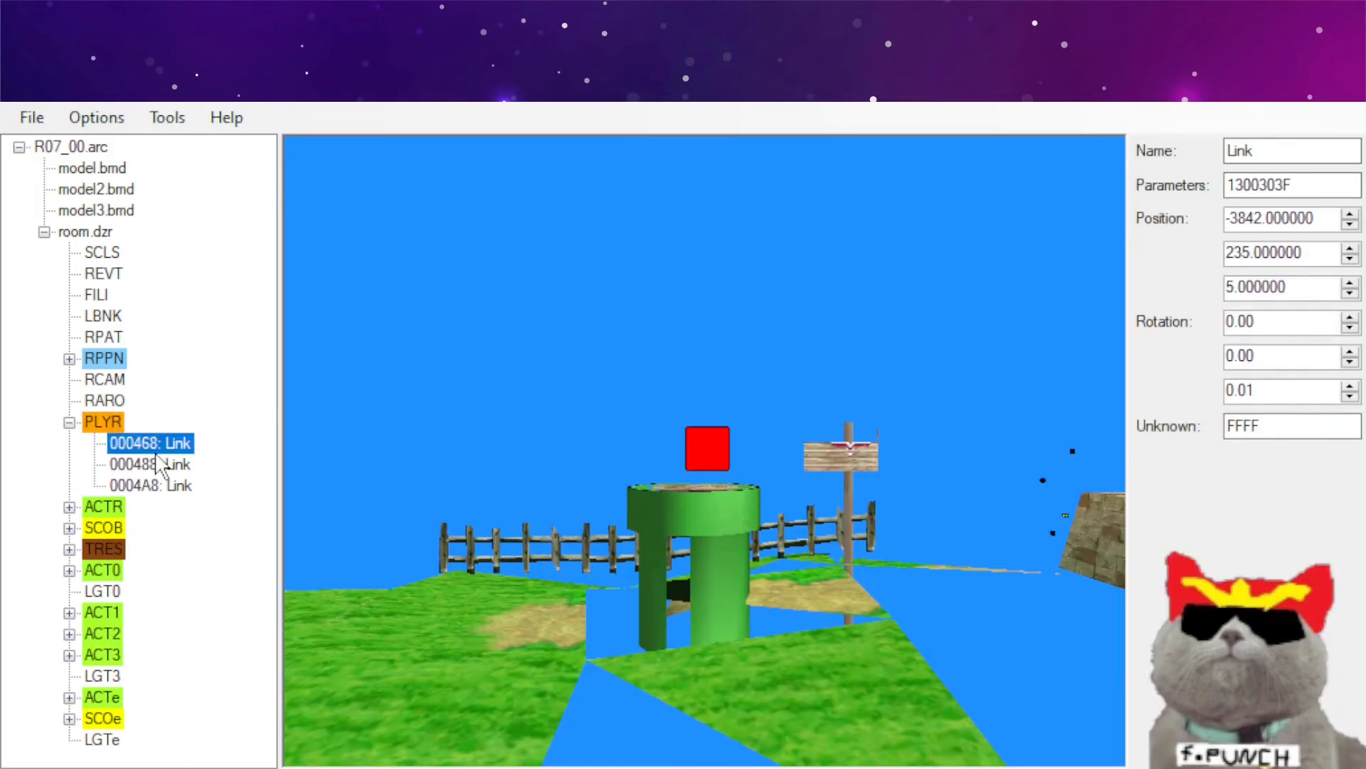
Compare the 000468, 000488 and 0004A8 Link spawns and examine the 000488 spawn above the green pipe from several angles.
{"action": "left_click", "coordinate": [176, 466]}
{"action": "left_click", "coordinate": [183, 486]}
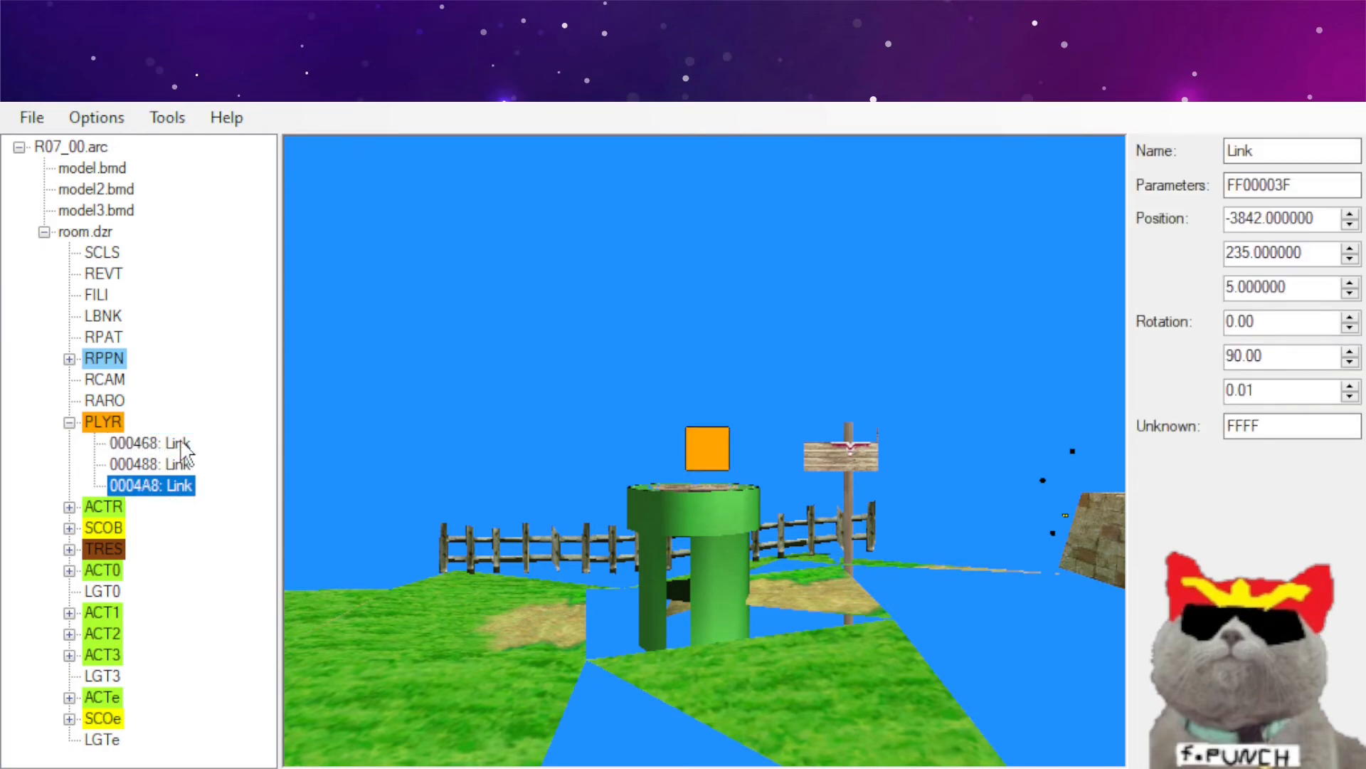
{"action": "left_click", "coordinate": [178, 443]}
{"action": "left_click", "coordinate": [179, 465]}
{"action": "left_click_drag", "start_coordinate": [755, 466], "coordinate": [727, 577]}
{"action": "key", "text": "w"}
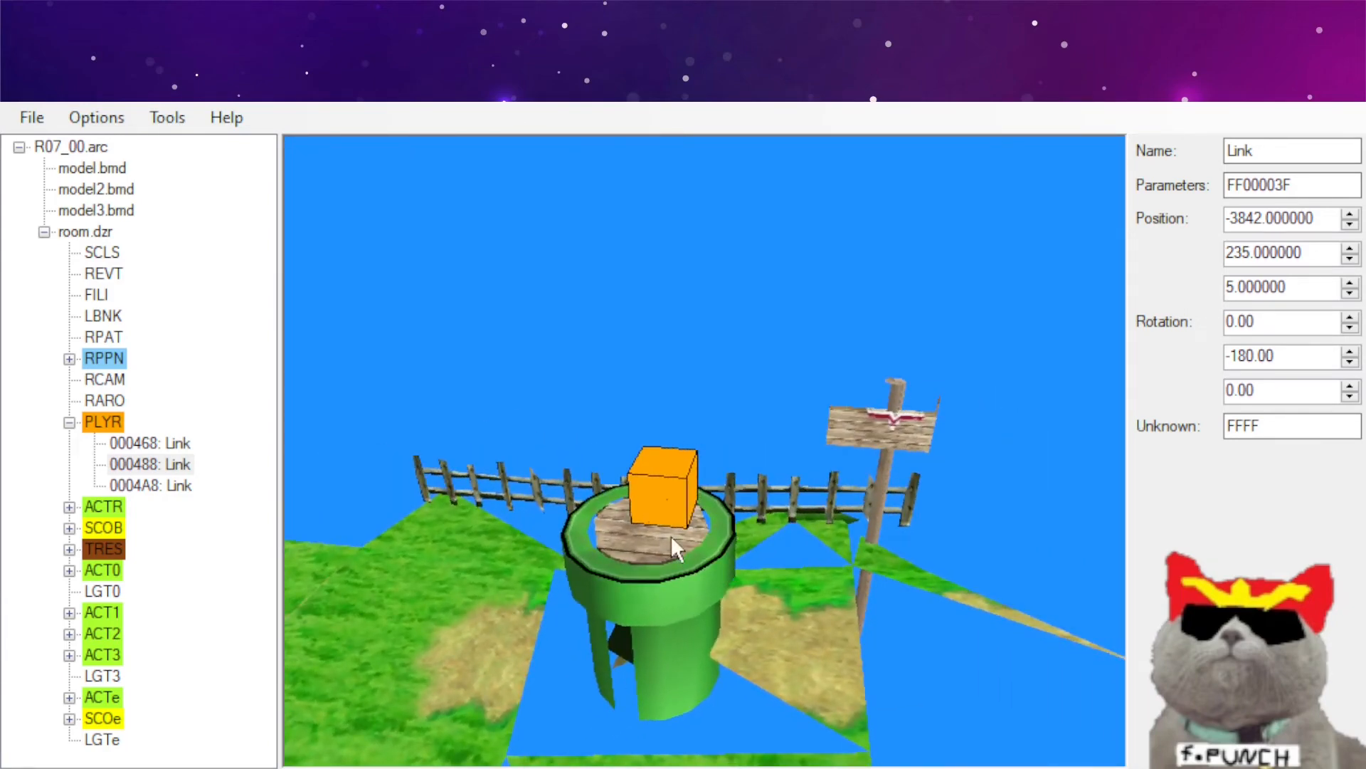
{"action": "left_click_drag", "start_coordinate": [817, 439], "coordinate": [1039, 320]}
{"action": "left_click_drag", "start_coordinate": [858, 397], "coordinate": [643, 290]}
{"action": "key", "text": "w"}
{"action": "key", "text": "s"}
{"action": "key", "text": "s"}
{"action": "key", "text": "w"}
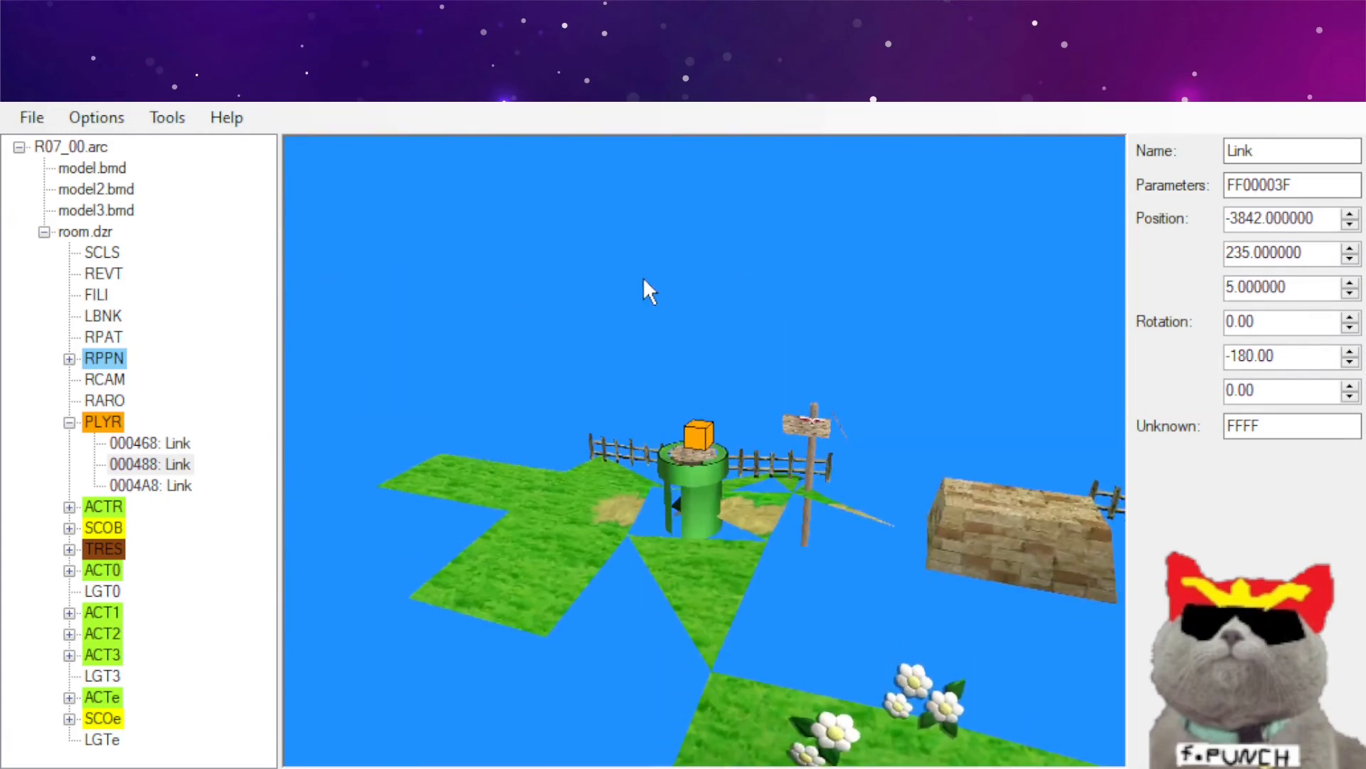
{"action": "key", "text": "w"}
Select the 000468 Link spawn and look at its placement above the green pipe.
{"action": "left_click", "coordinate": [175, 444]}
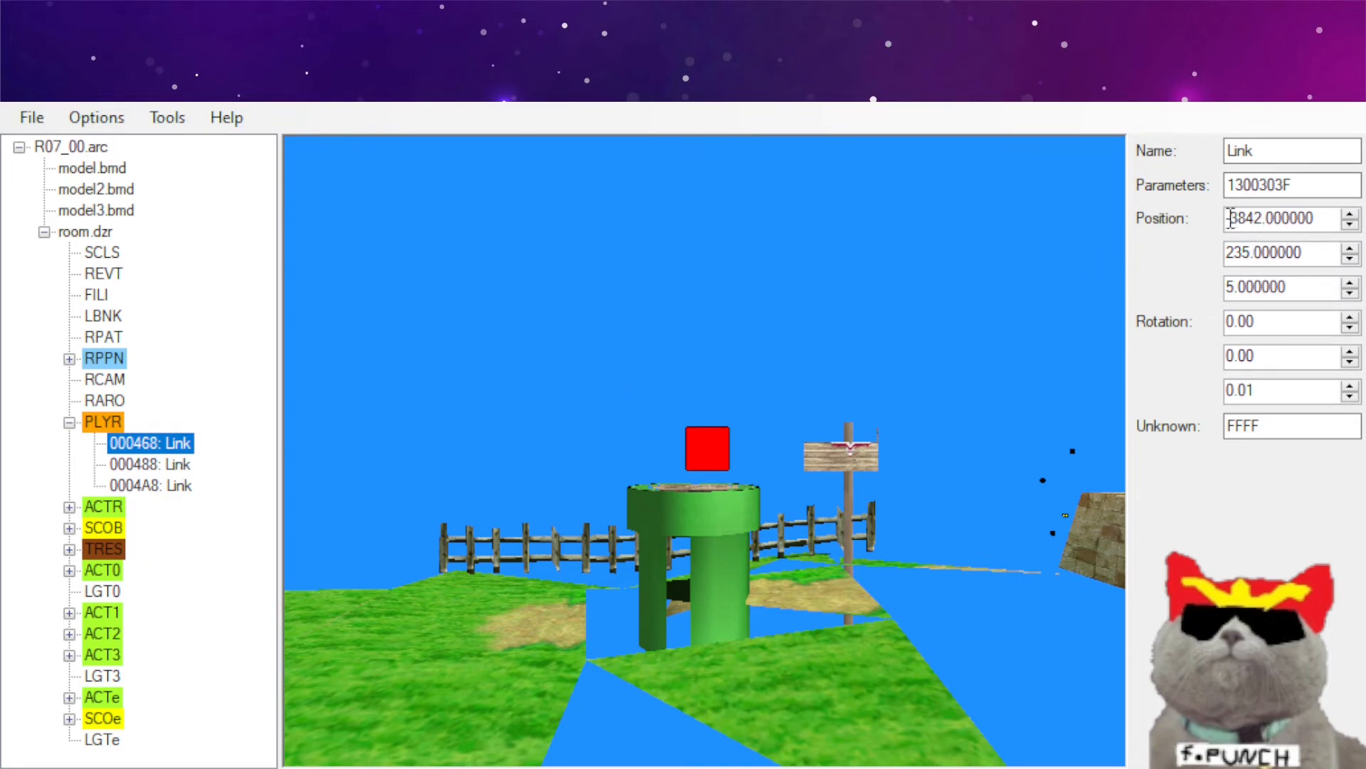
{"action": "left_click", "coordinate": [1230, 218]}
{"action": "type", "text": "-"}
{"action": "left_click_drag", "start_coordinate": [943, 464], "coordinate": [1108, 407]}
{"action": "left_click_drag", "start_coordinate": [947, 433], "coordinate": [626, 385]}
{"action": "left_click_drag", "start_coordinate": [783, 383], "coordinate": [838, 390]}
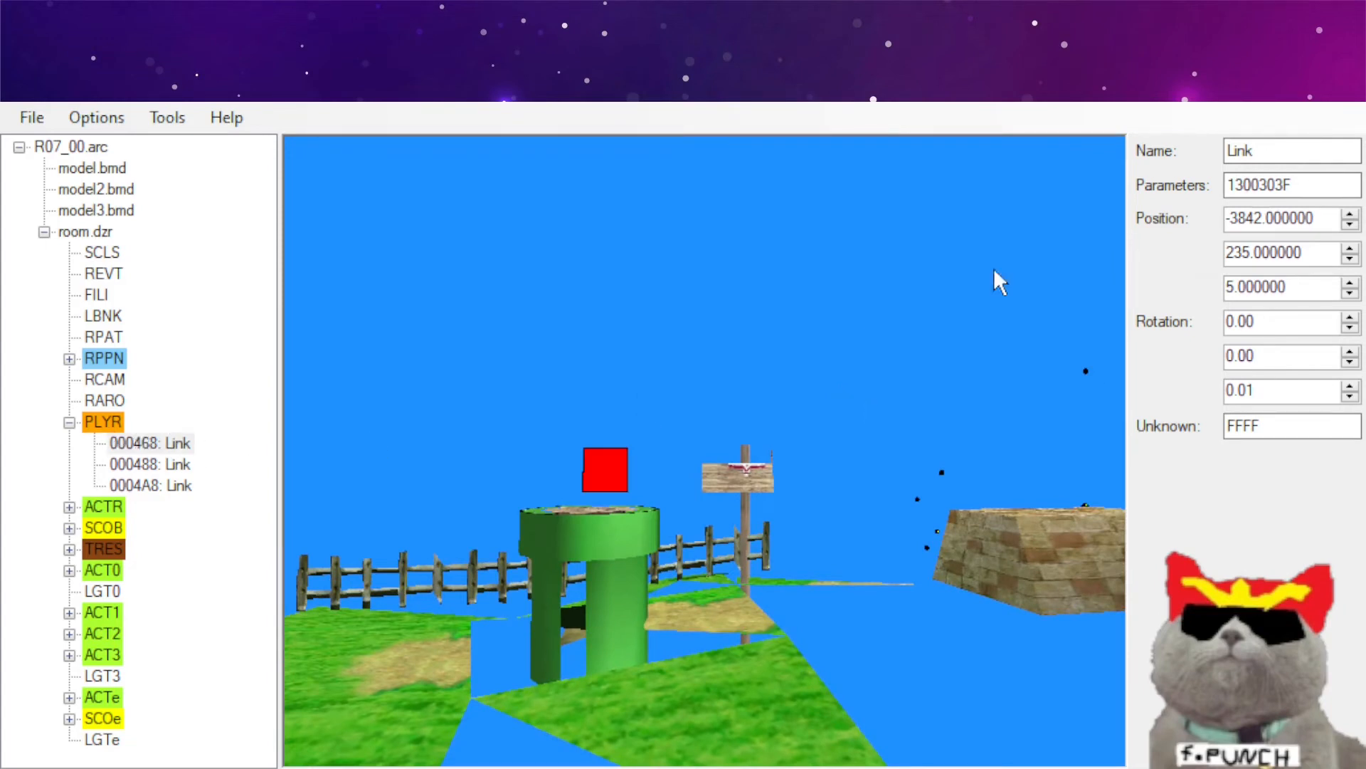
Step the Y rotation of the 000468 Link spawn down to -65.
{"action": "left_click", "coordinate": [1349, 353]}
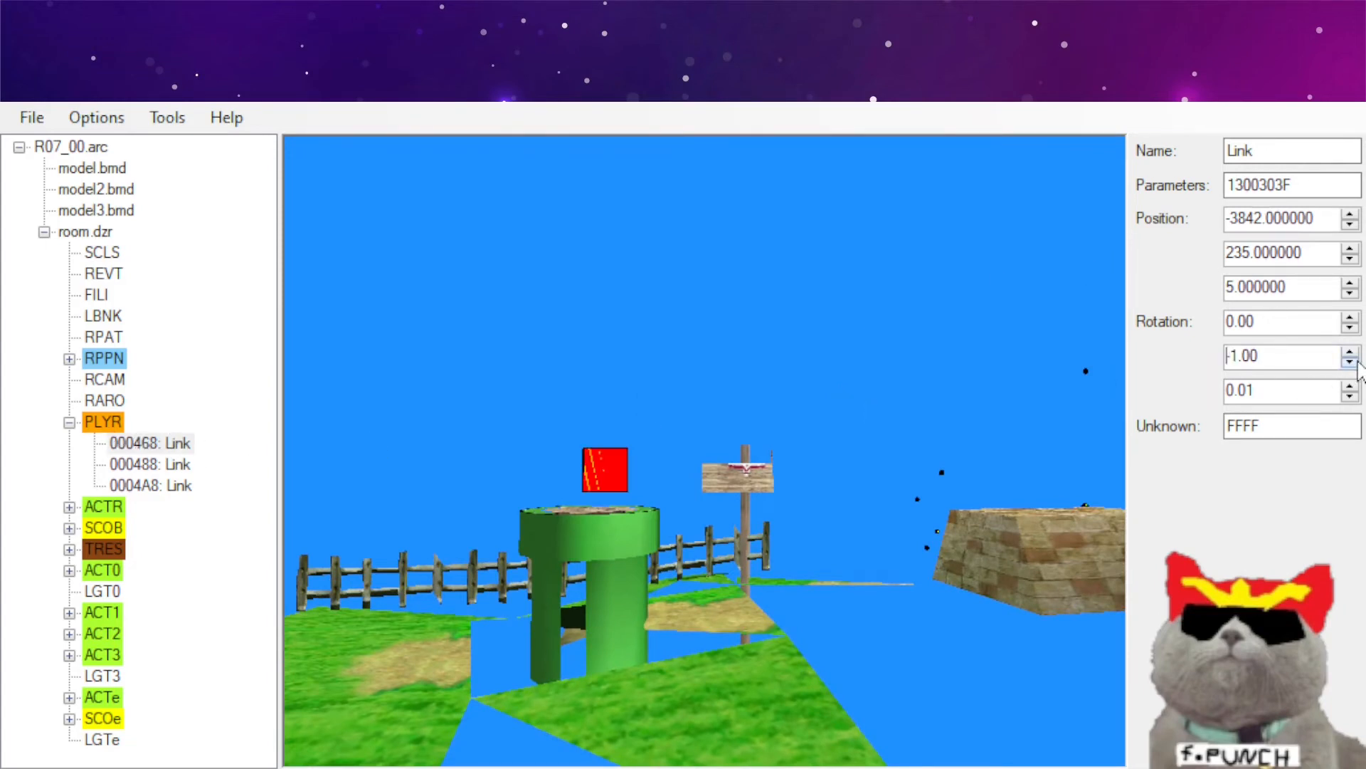
{"action": "left_click", "coordinate": [1349, 353]}
{"action": "left_click", "coordinate": [1348, 354]}
{"action": "left_click", "coordinate": [1348, 354]}
{"action": "left_click", "coordinate": [1349, 354]}
{"action": "scroll", "coordinate": [1357, 361], "scroll_direction": "up", "scroll_amount": 10}
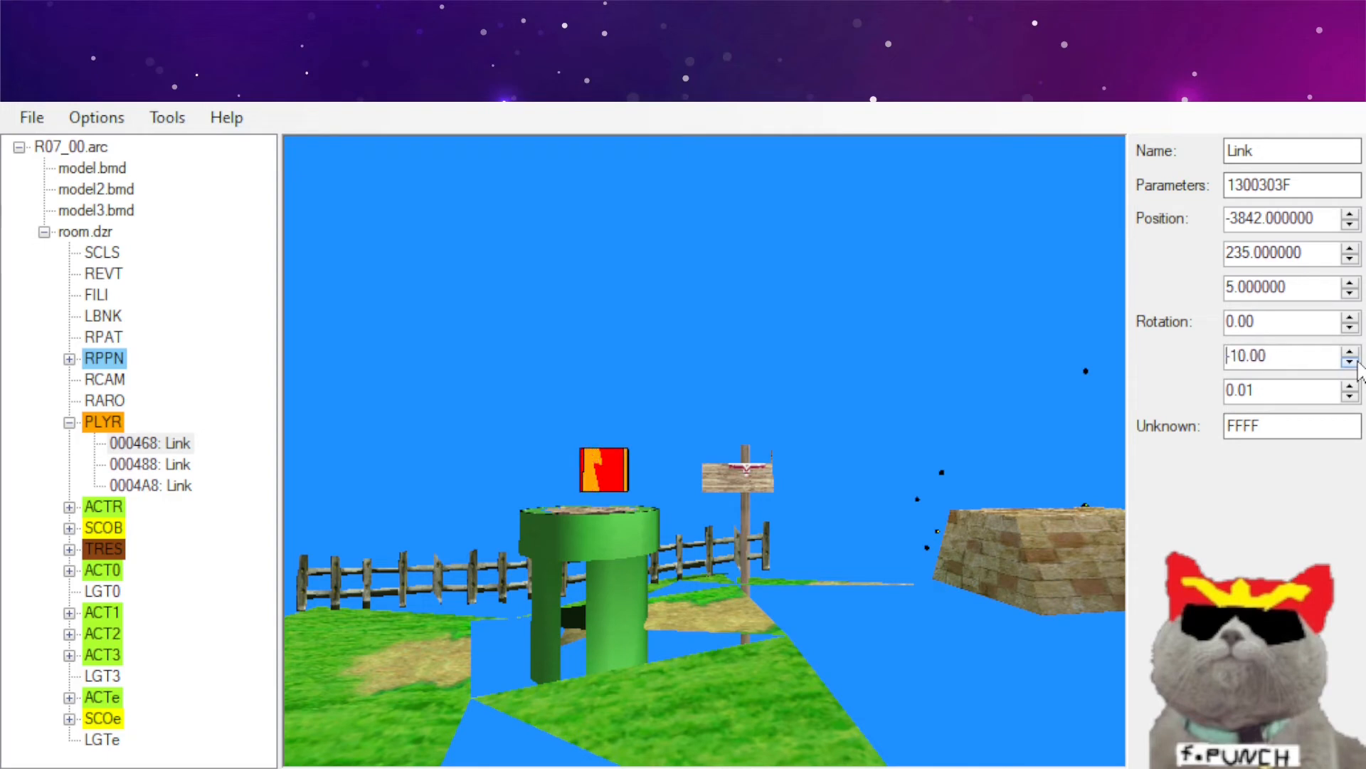
{"action": "scroll", "coordinate": [1357, 361], "scroll_direction": "up", "scroll_amount": 20}
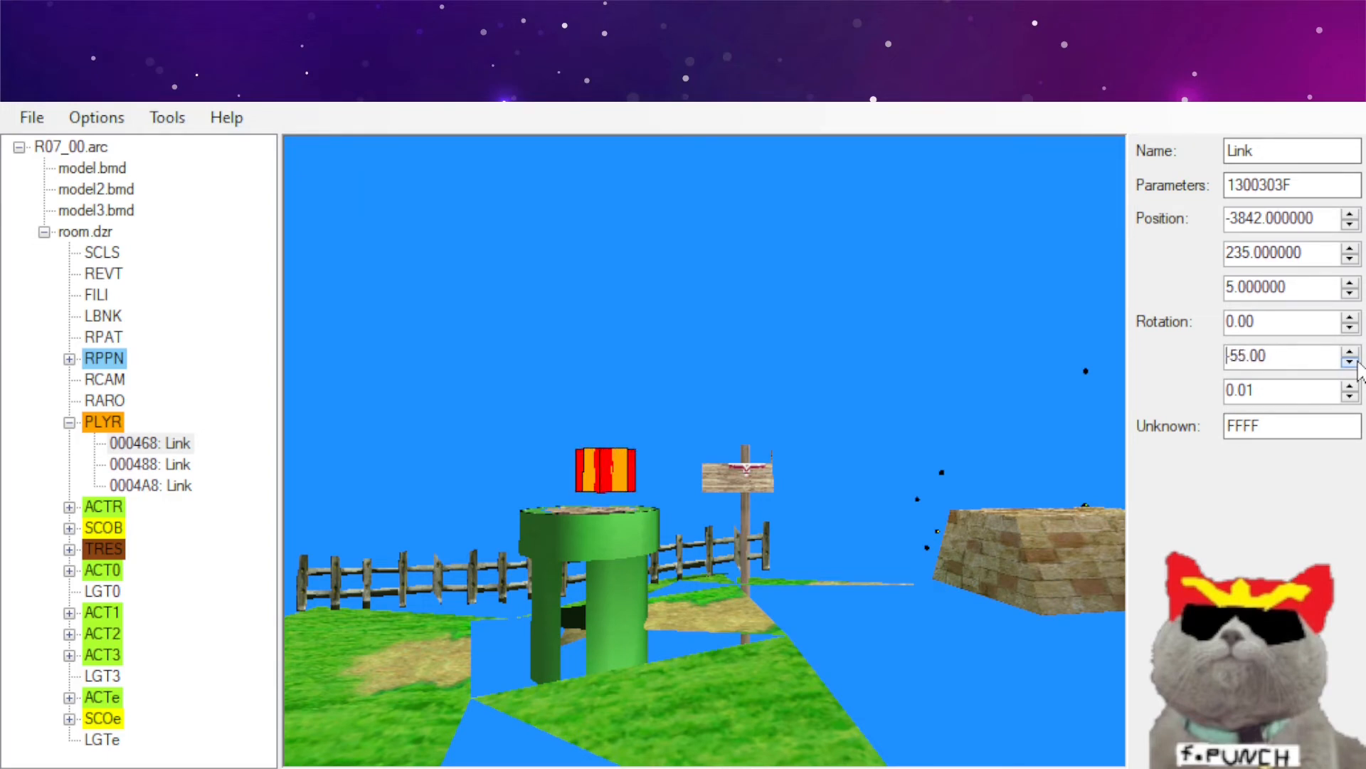
{"action": "scroll", "coordinate": [1357, 361], "scroll_direction": "up", "scroll_amount": 6}
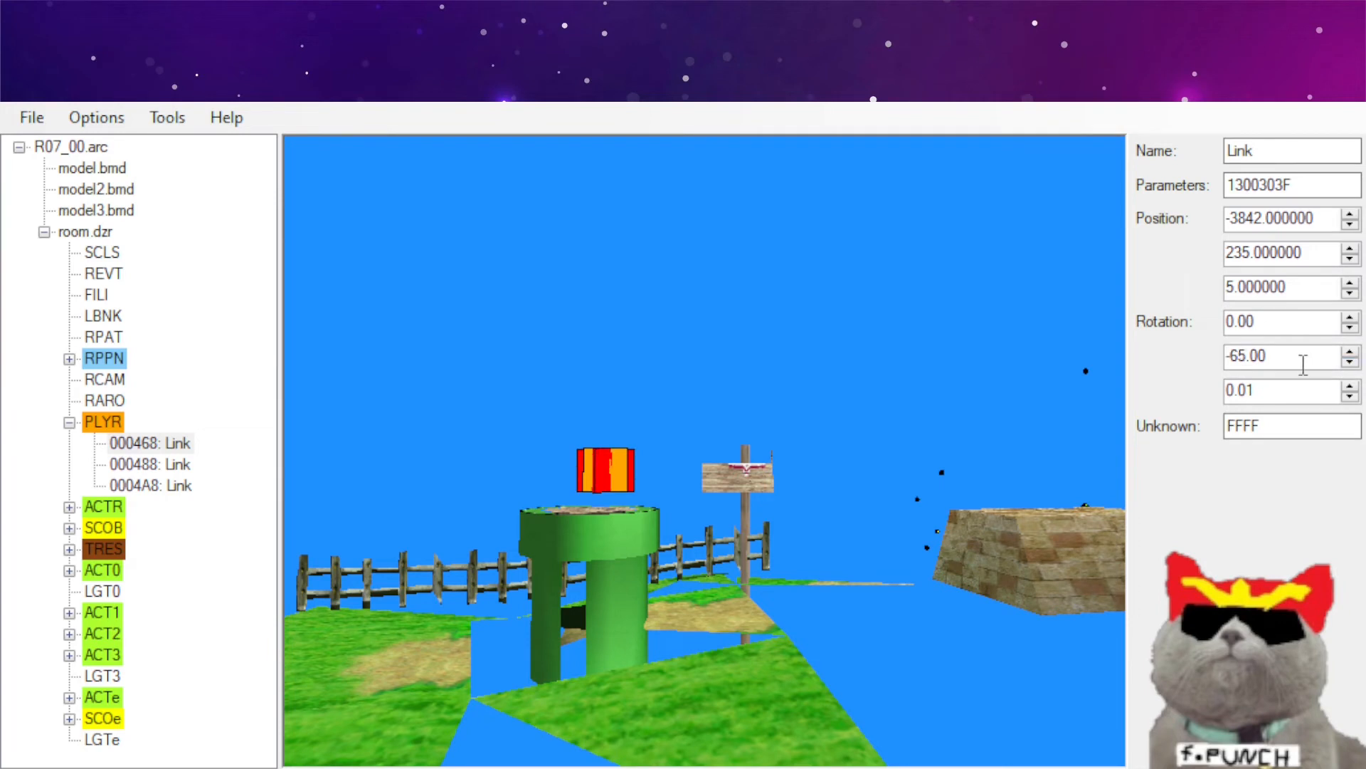
Set the Y rotation of the 000468 Link spawn to -90.
{"action": "left_click_drag", "start_coordinate": [1306, 364], "coordinate": [1203, 393]}
{"action": "type", "text": "-90"}
{"action": "key", "text": "Return"}
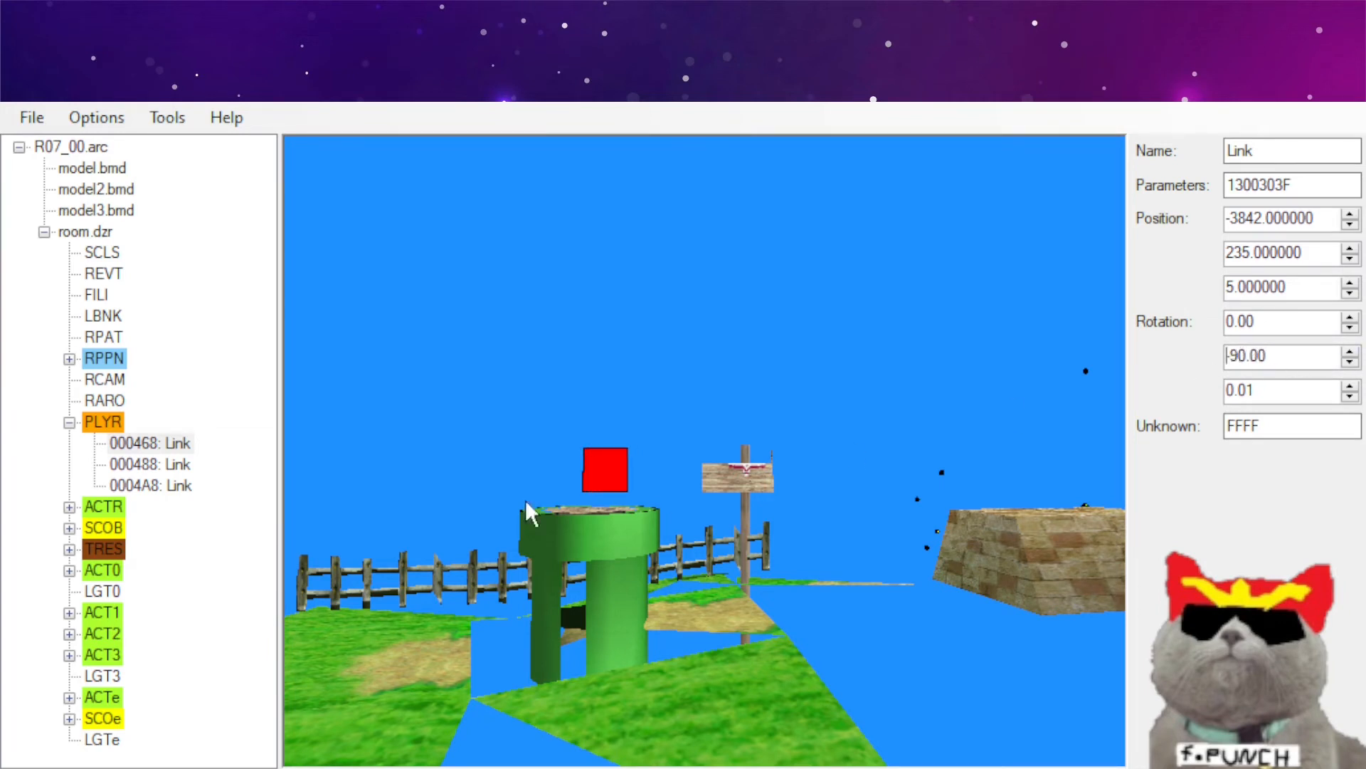
Select the 000488 Link spawn and set its Y rotation to -90.
{"action": "left_click", "coordinate": [184, 466]}
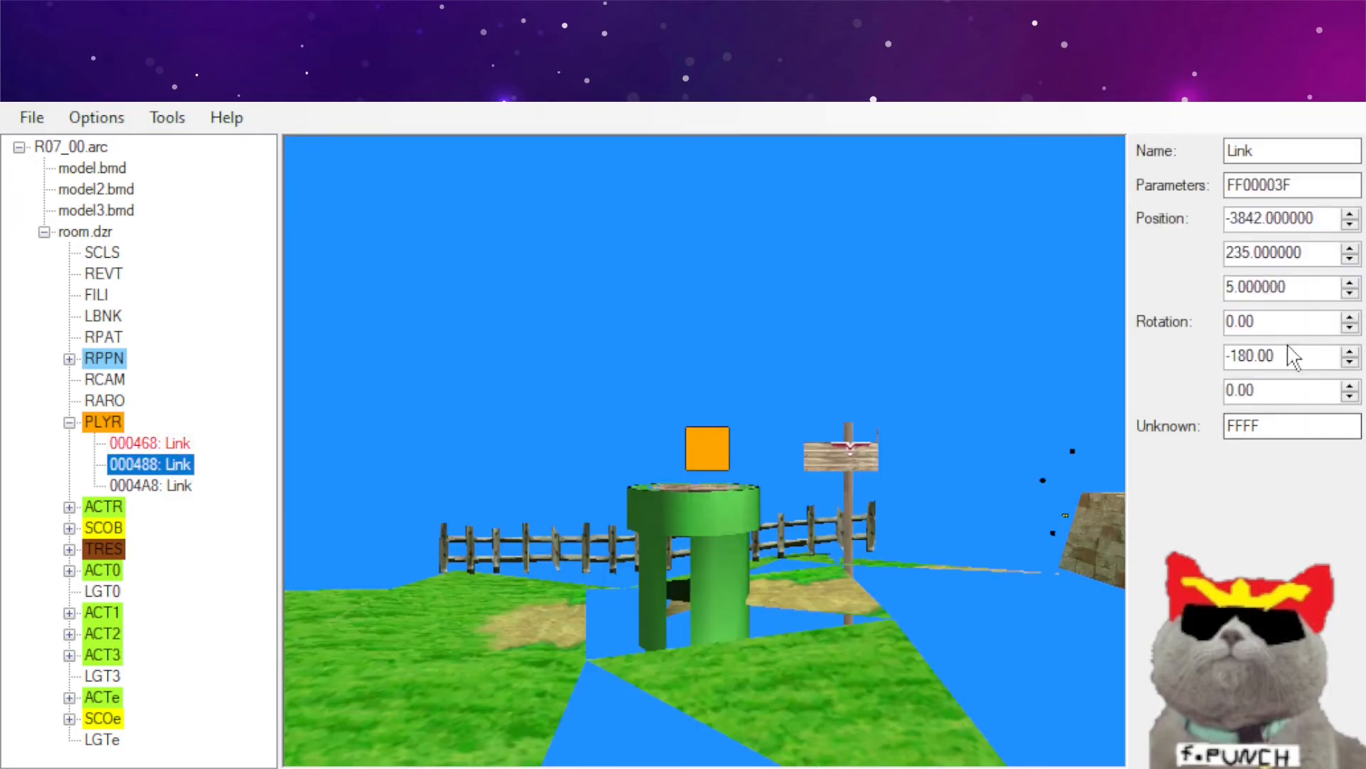
{"action": "left_click_drag", "start_coordinate": [1307, 352], "coordinate": [1218, 375]}
{"action": "type", "text": "-"}
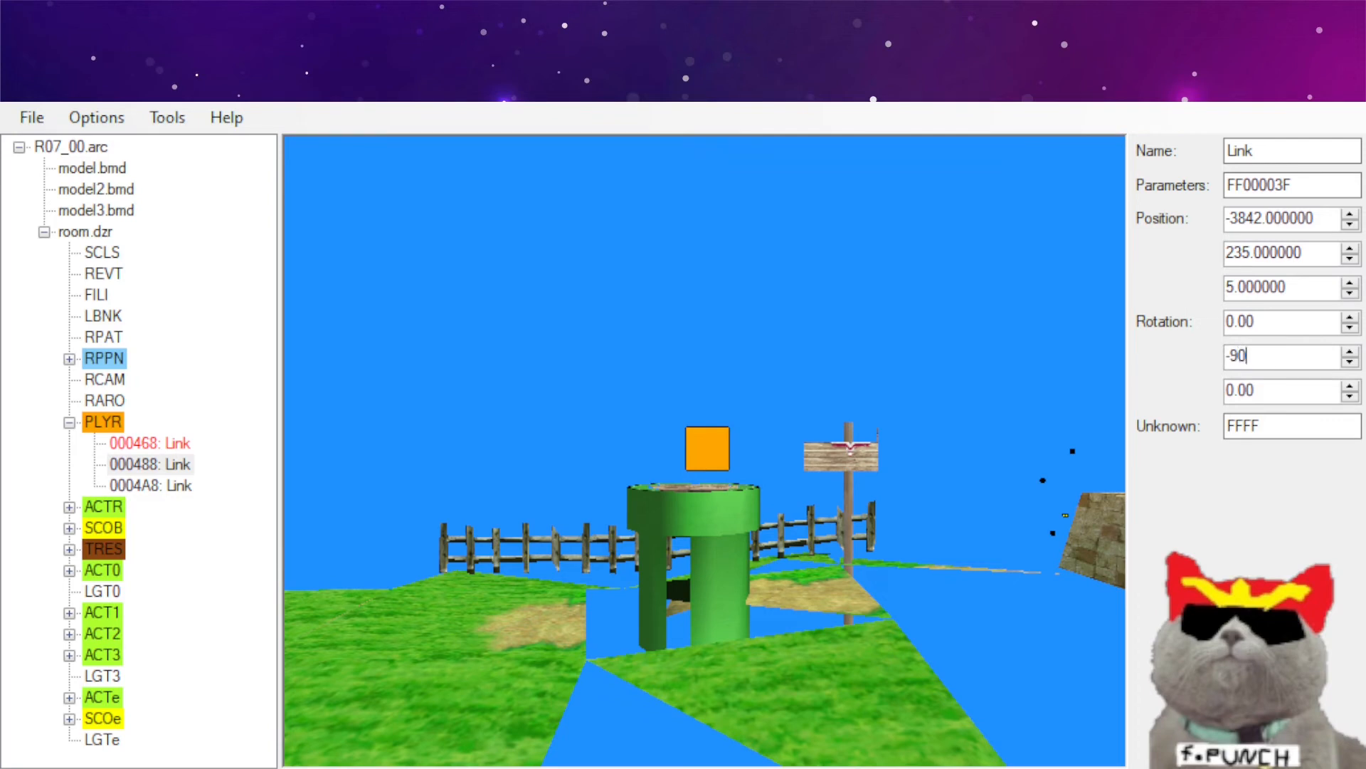
{"action": "type", "text": "90"}
{"action": "key", "text": "Return"}
Select the 0004A8 Link spawn and set its Y rotation to -90.
{"action": "left_click", "coordinate": [156, 485]}
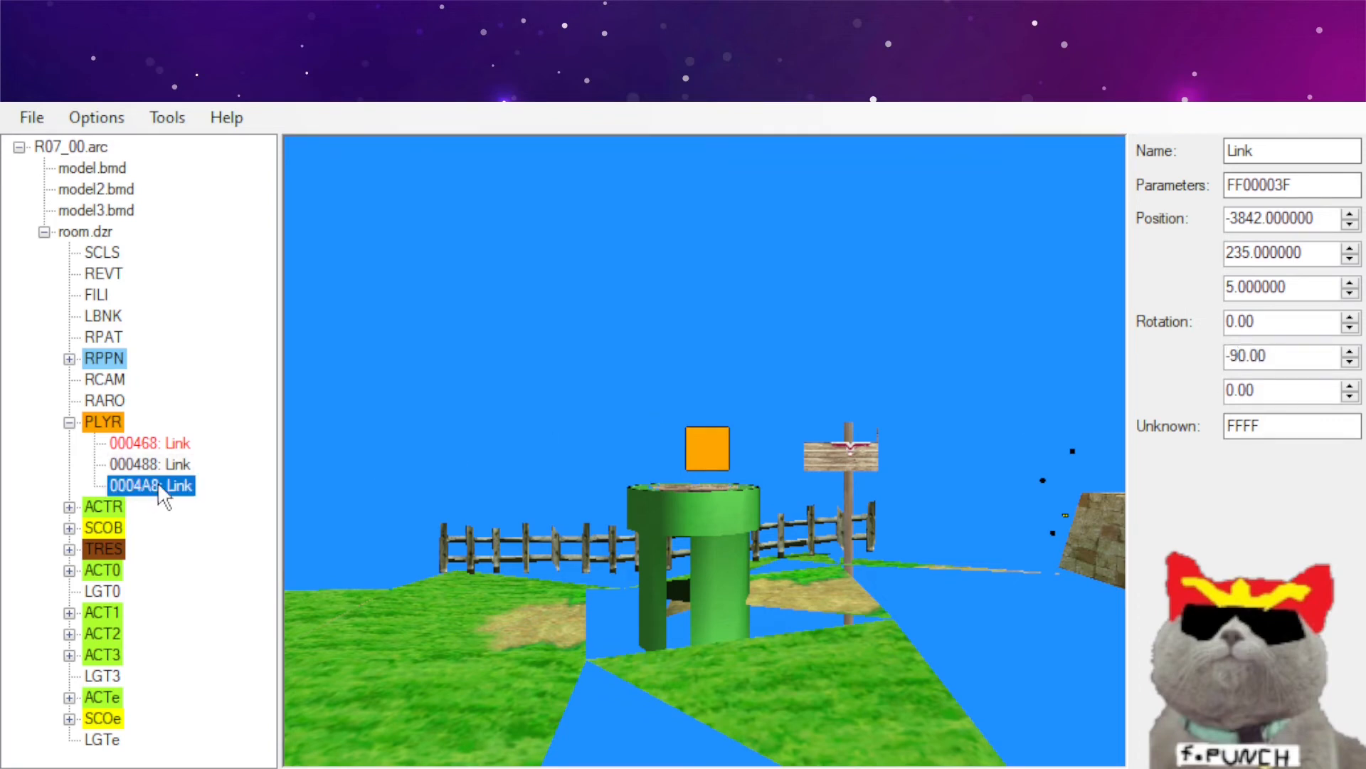
{"action": "left_click", "coordinate": [1284, 355]}
{"action": "left_click_drag", "start_coordinate": [1283, 356], "coordinate": [1214, 359]}
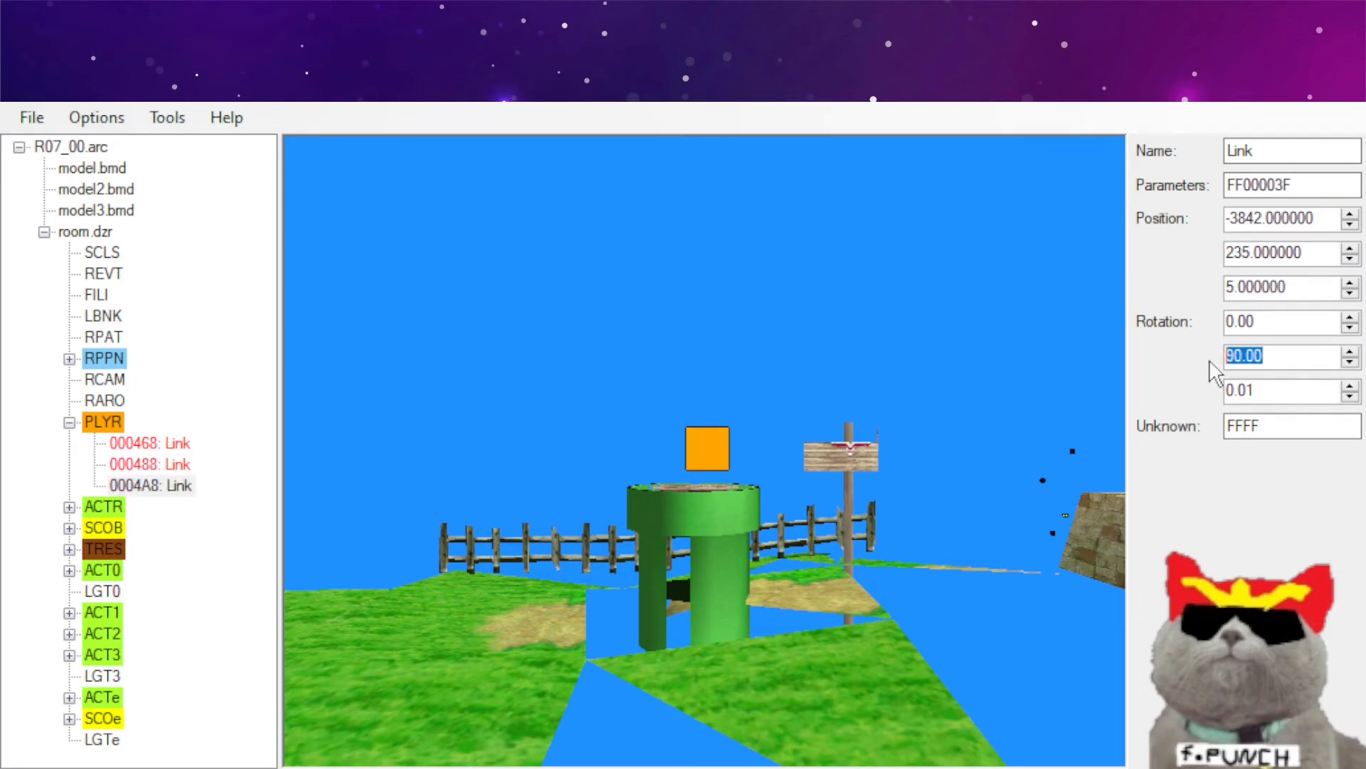
{"action": "type", "text": "-90"}
{"action": "key", "text": "Return"}
Examine the room around the Link spawn on the green pipe and the actors listed under ACTR.
{"action": "left_click_drag", "start_coordinate": [1056, 400], "coordinate": [784, 413]}
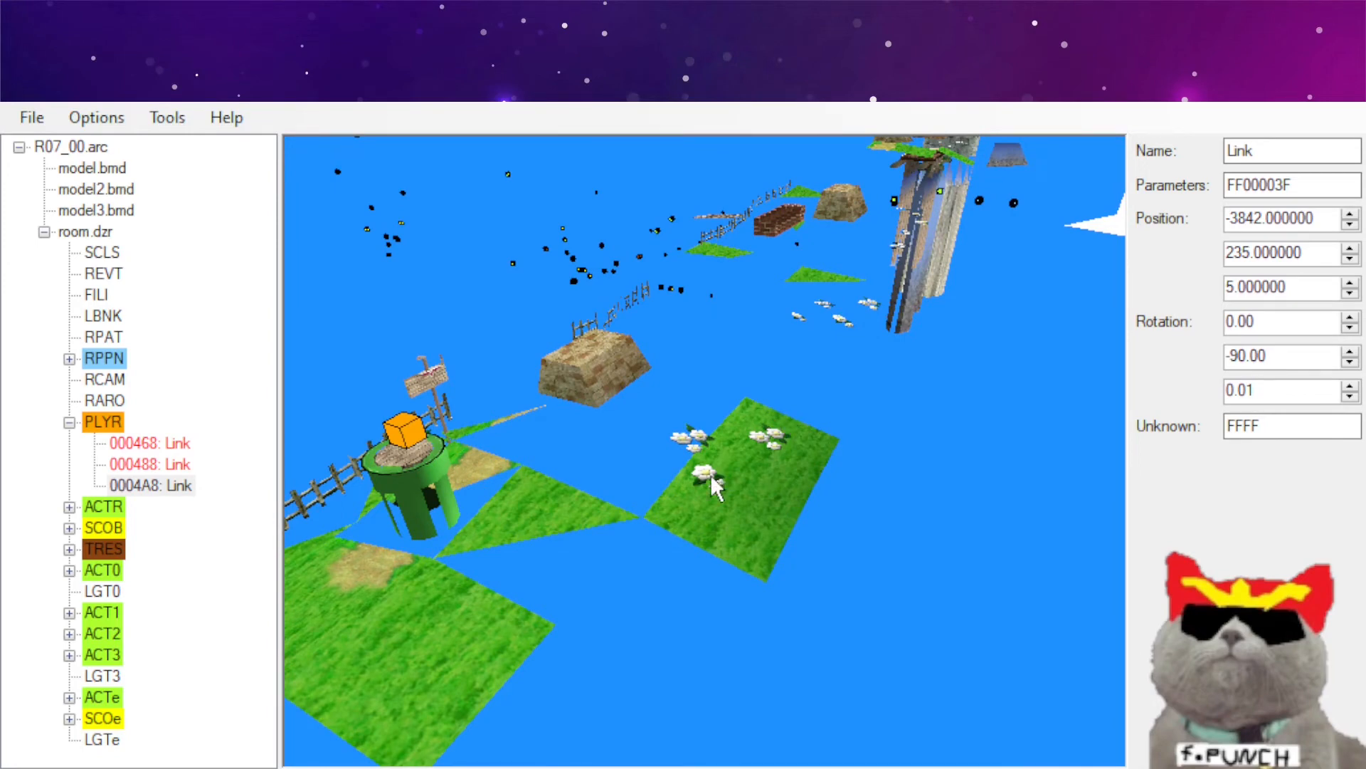
{"action": "left_click_drag", "start_coordinate": [783, 409], "coordinate": [623, 491]}
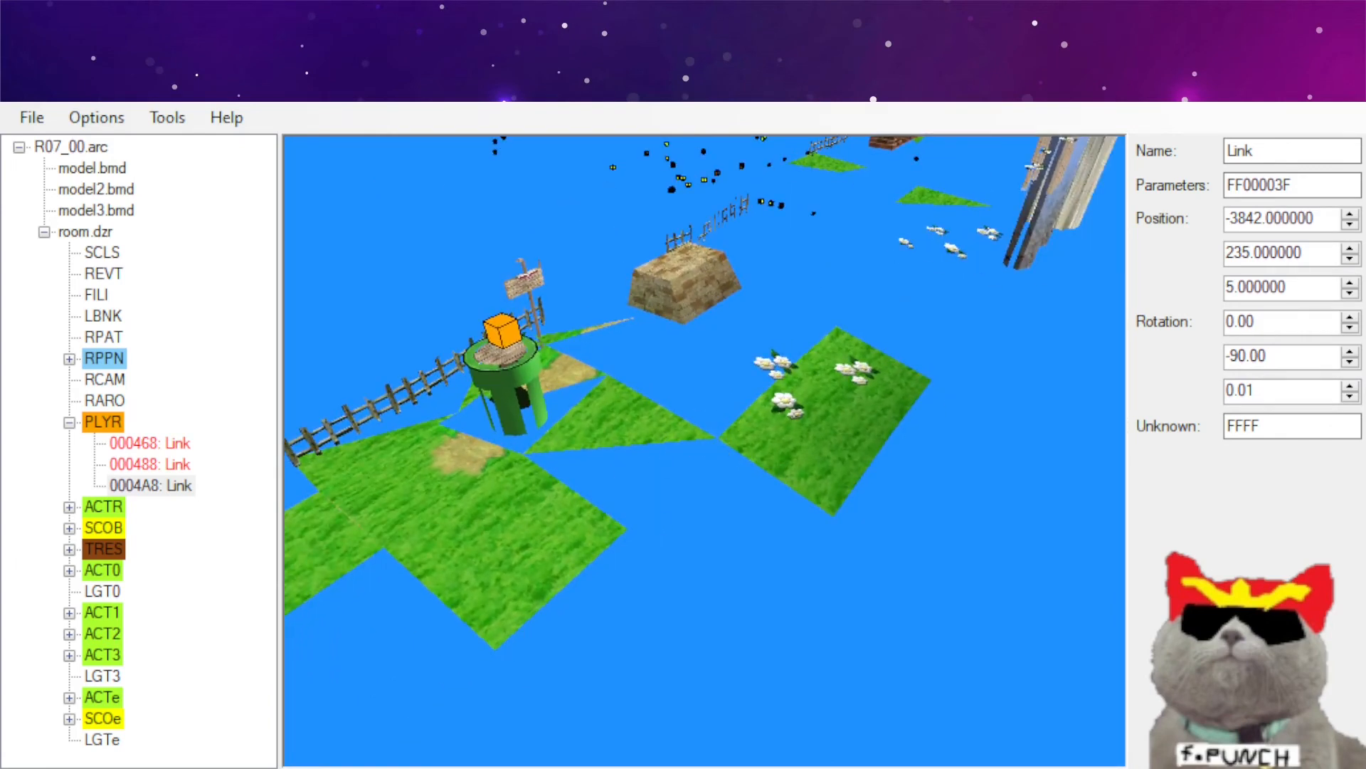
{"action": "left_click", "coordinate": [69, 507]}
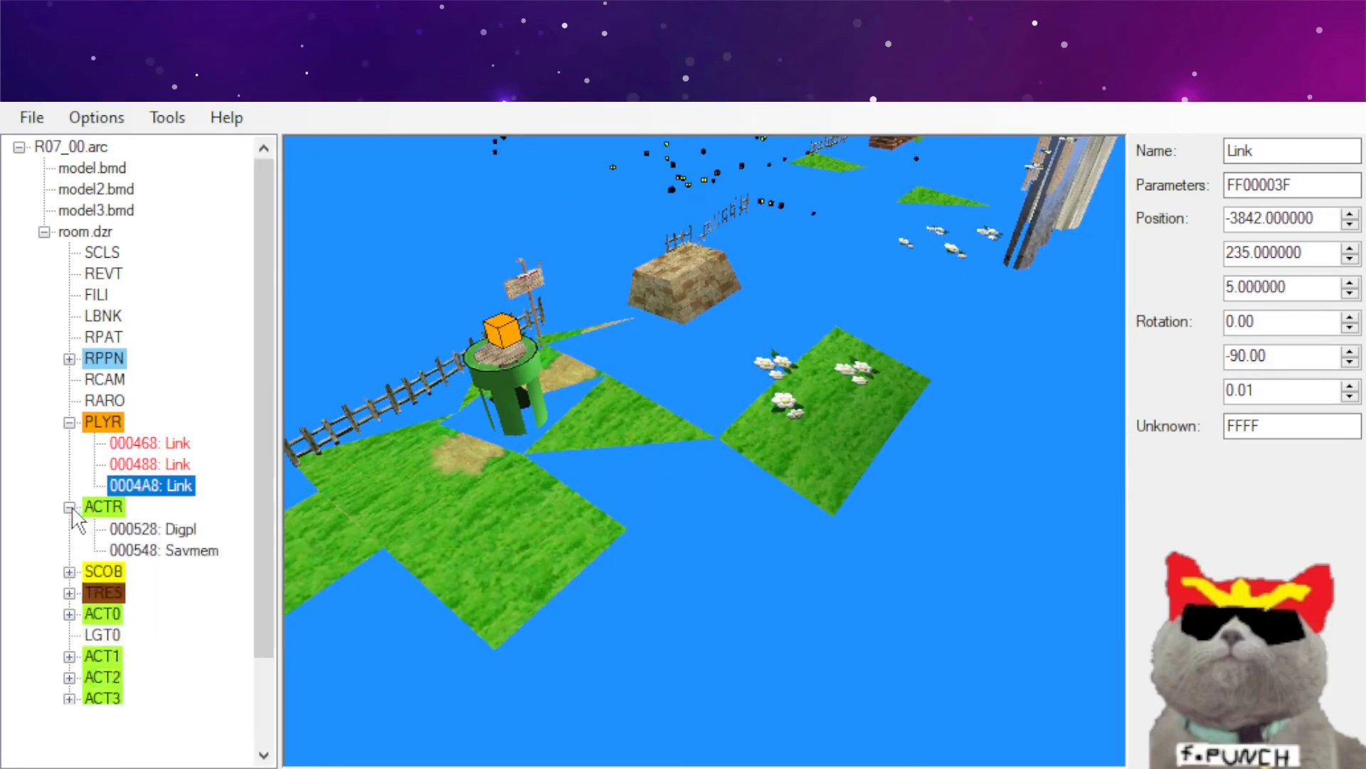
{"action": "left_click", "coordinate": [69, 507]}
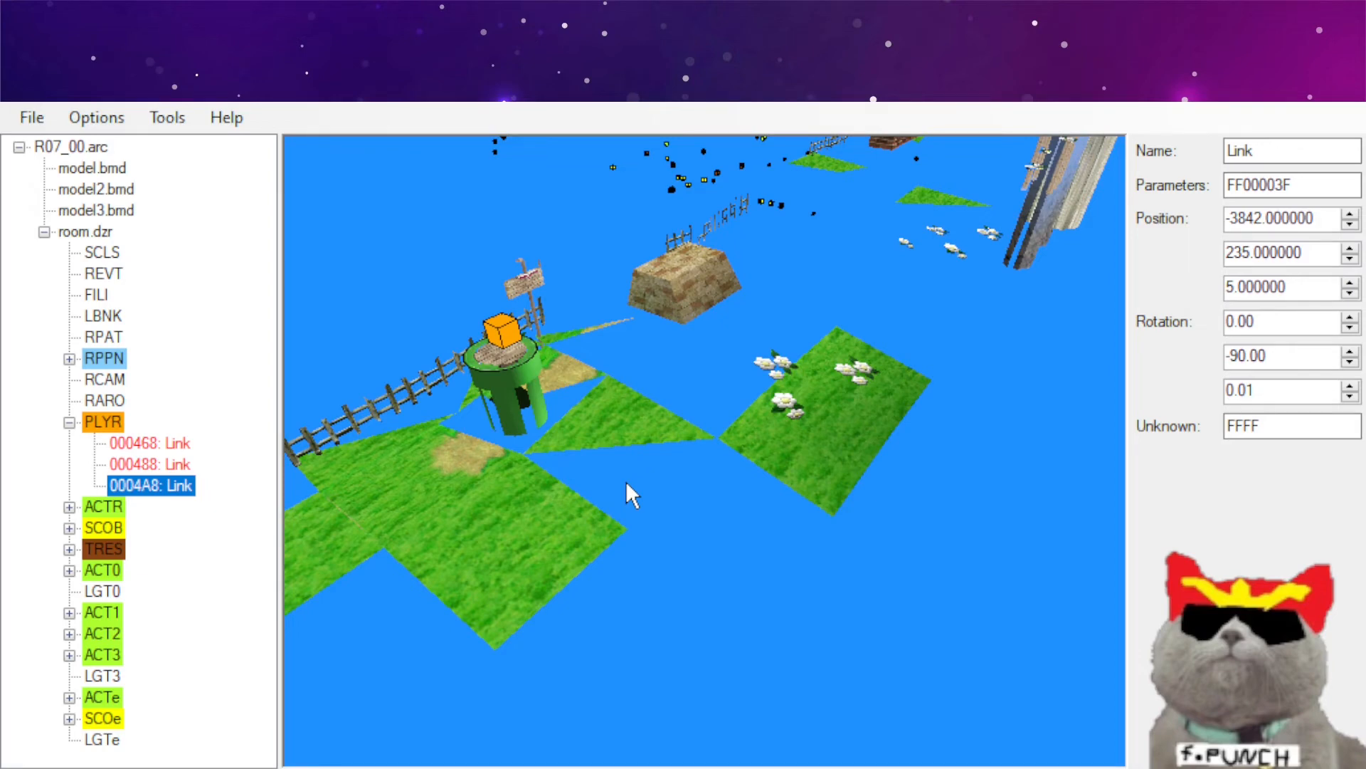
{"action": "left_click_drag", "start_coordinate": [626, 480], "coordinate": [624, 353]}
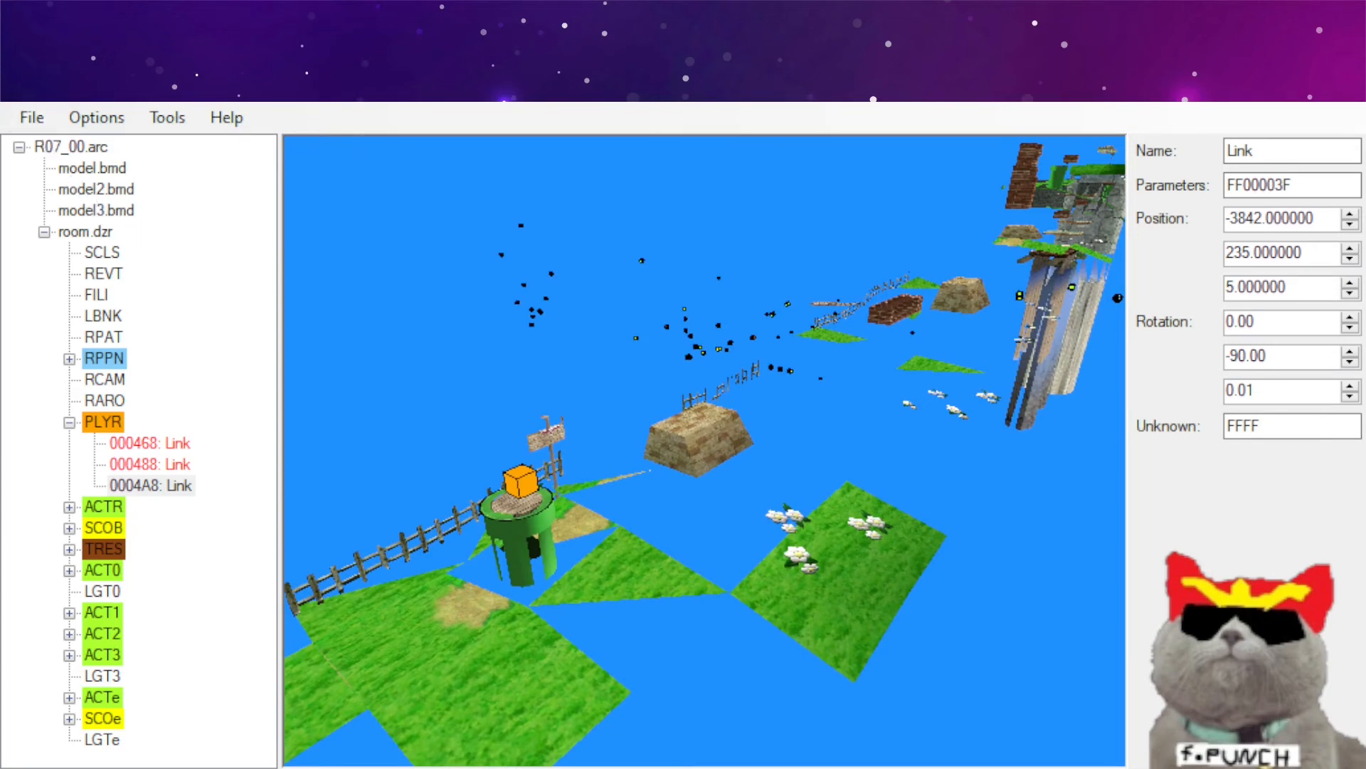
{"action": "left_click", "coordinate": [31, 121]}
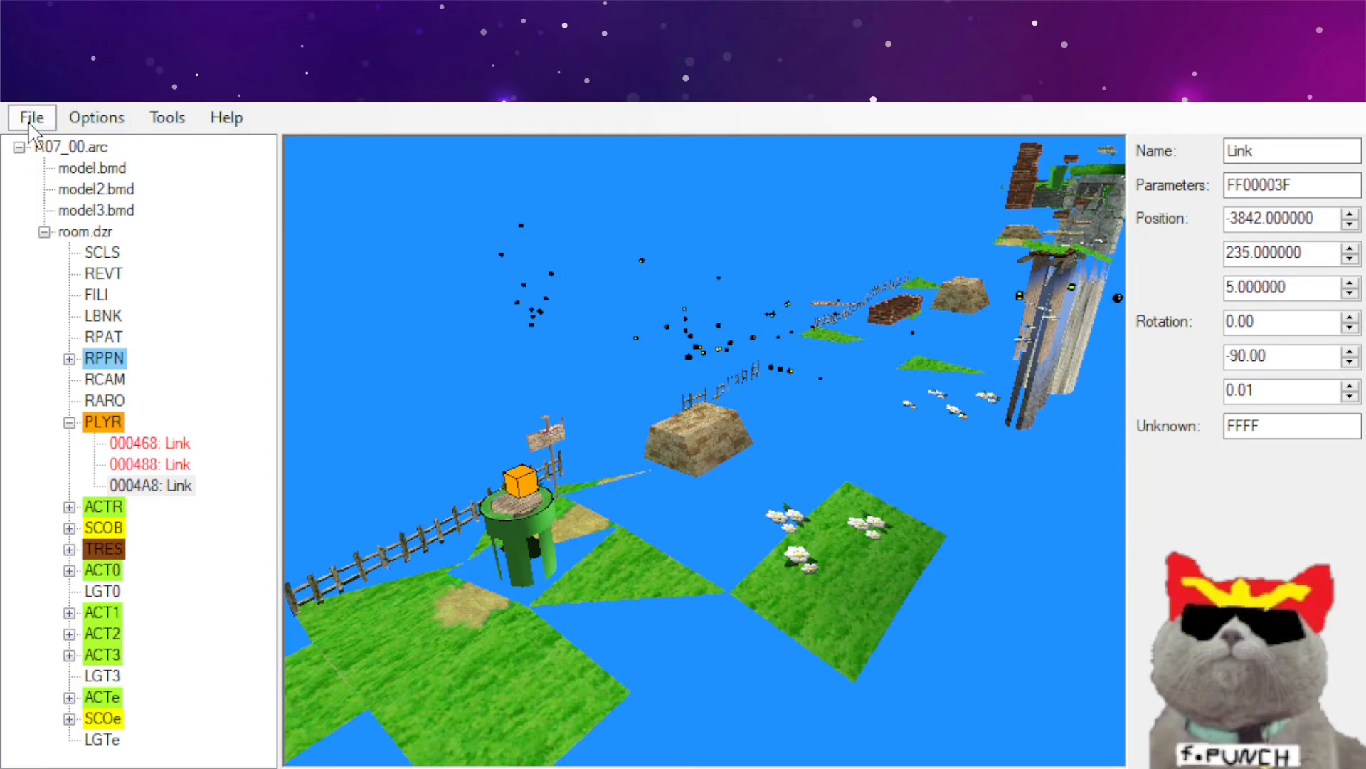
{"action": "left_click", "coordinate": [30, 124]}
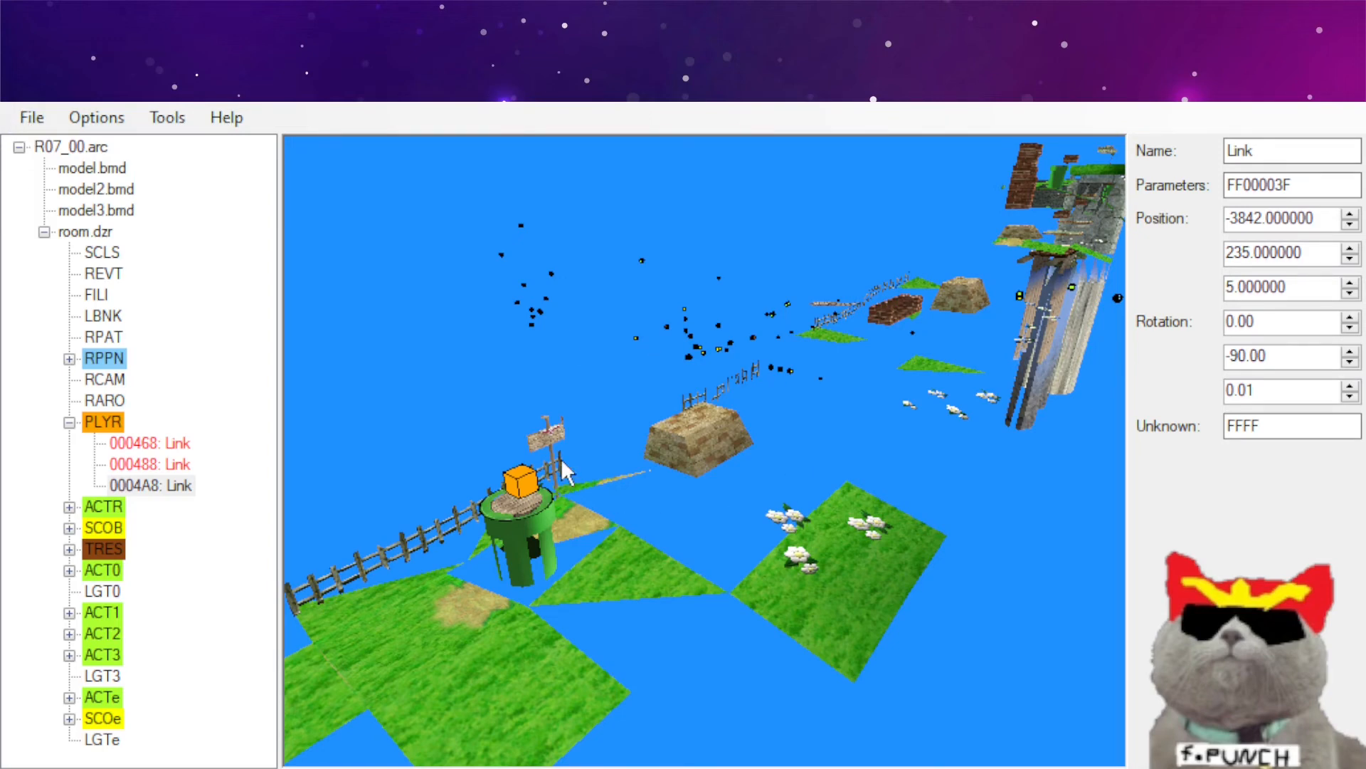
{"action": "left_click_drag", "start_coordinate": [559, 460], "coordinate": [597, 459]}
{"action": "key", "text": "w"}
{"action": "key", "text": "s"}
{"action": "key", "text": "w"}
{"action": "key", "text": "s"}
{"action": "left_click_drag", "start_coordinate": [765, 420], "coordinate": [613, 467]}
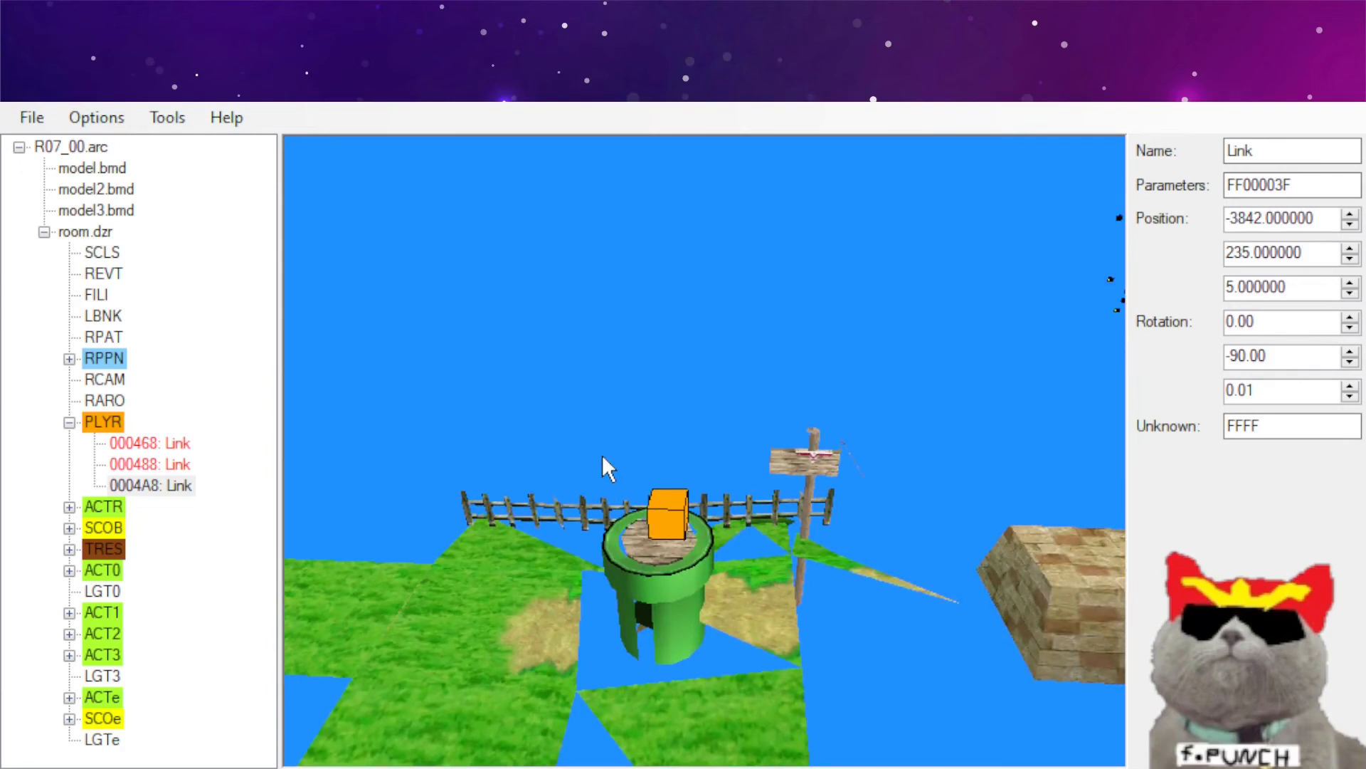